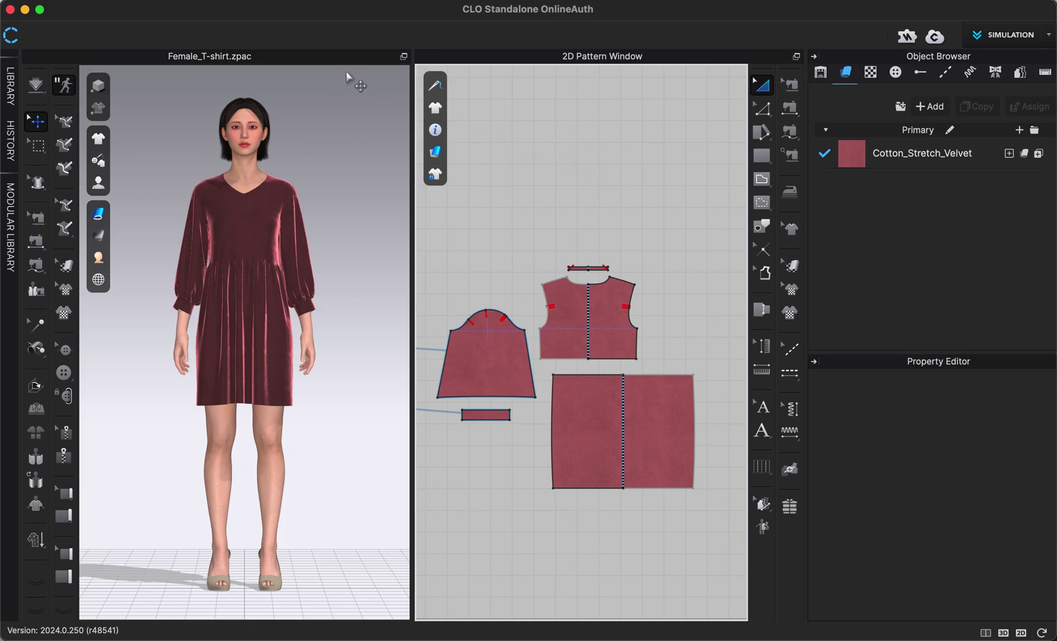
Open the Render window from the Render menu and orbit the avatar slightly to the side
{"action": "left_click", "coordinate": [652, 2]}
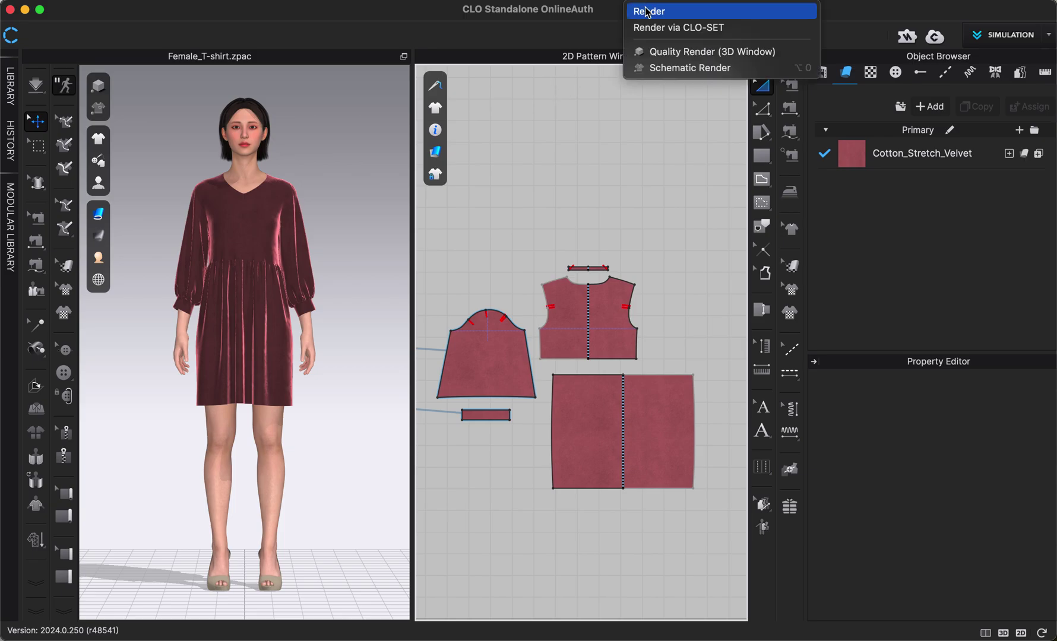
{"action": "left_click", "coordinate": [647, 11]}
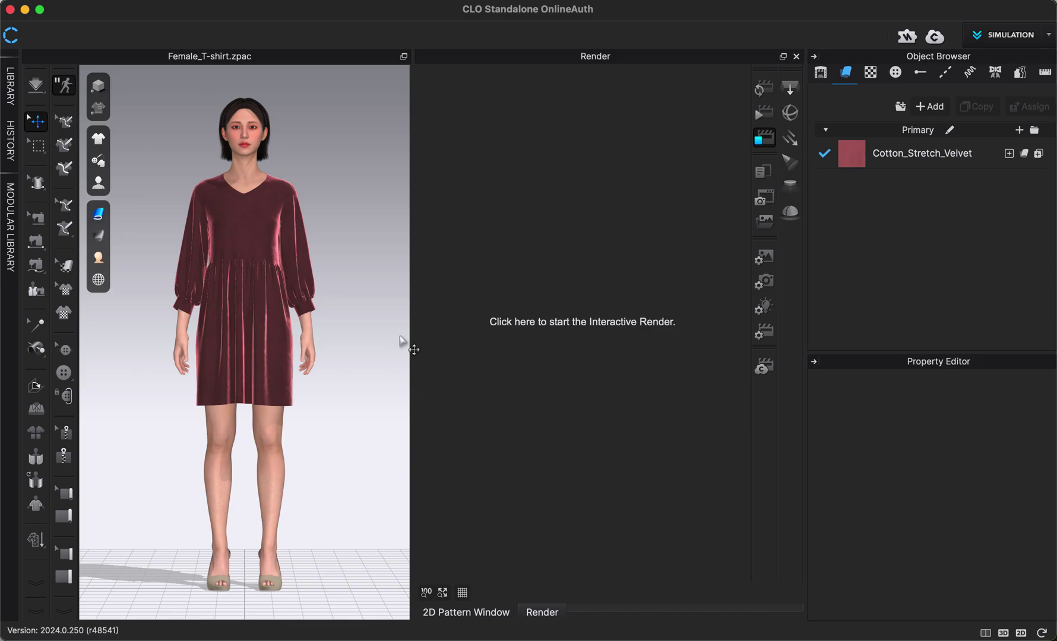
{"action": "right_click_drag", "start_coordinate": [366, 345], "coordinate": [343, 349]}
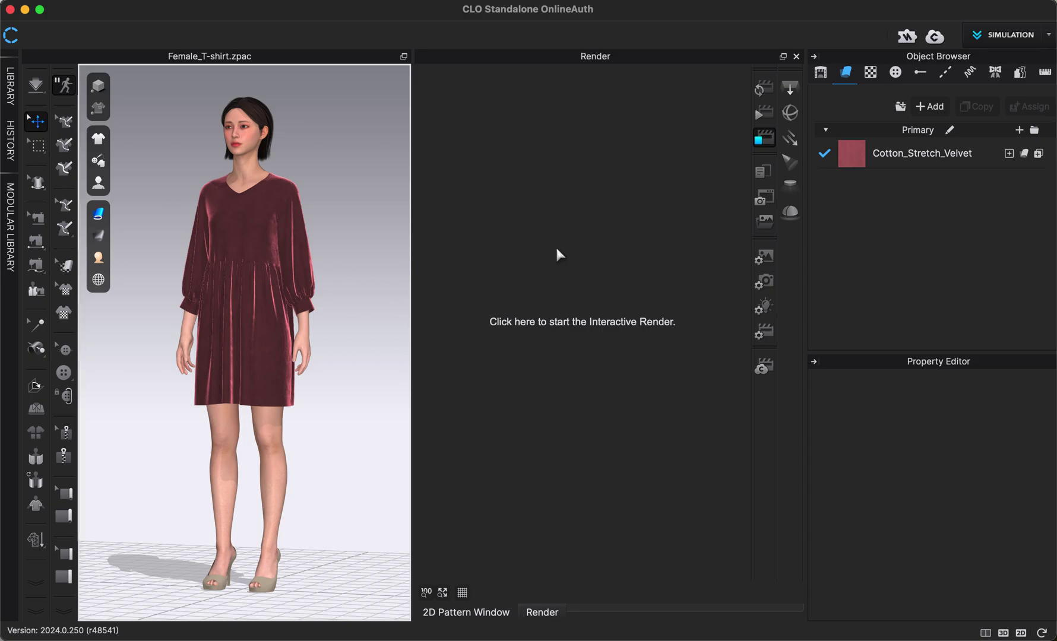
Start the interactive render and zoom in to frame the velvet dress from neckline to hem
{"action": "left_click", "coordinate": [574, 342]}
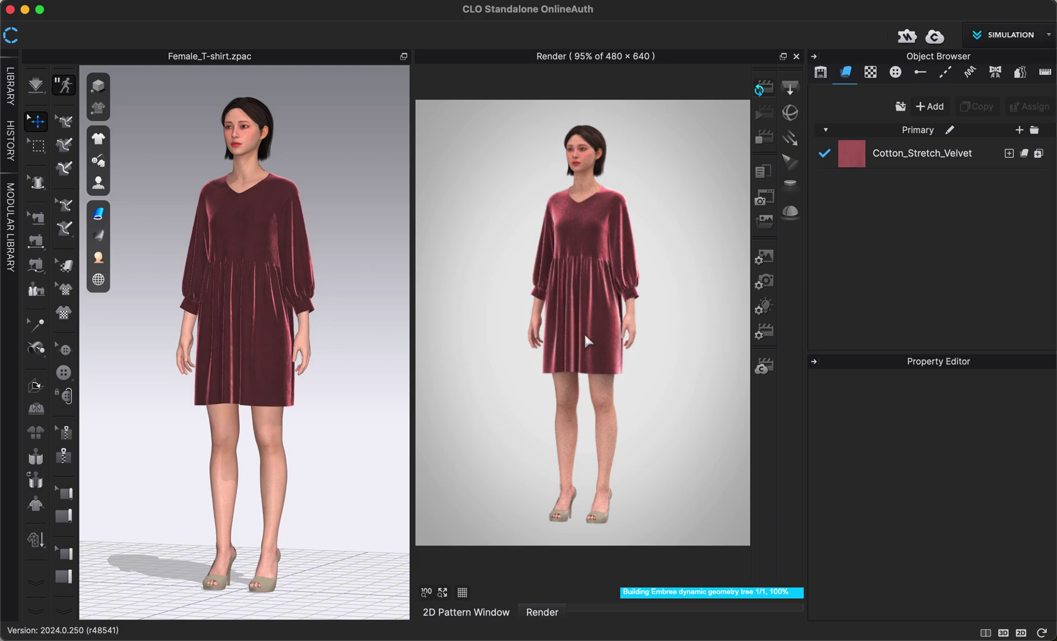
{"action": "scroll", "coordinate": [312, 297], "scroll_direction": "up", "scroll_amount": 5}
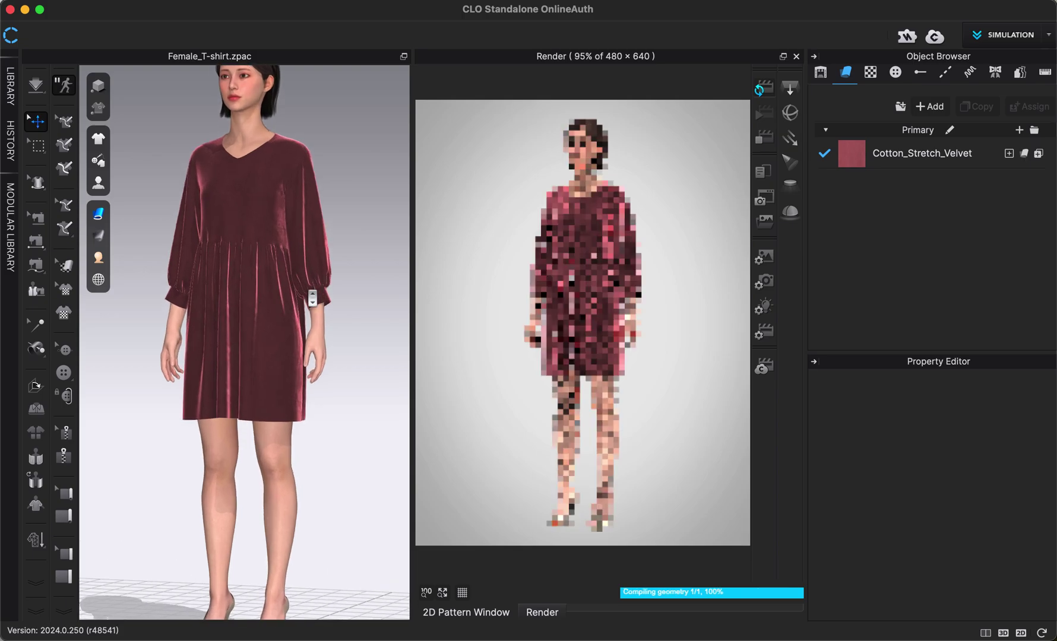
{"action": "scroll", "coordinate": [312, 297], "scroll_direction": "down", "scroll_amount": 5}
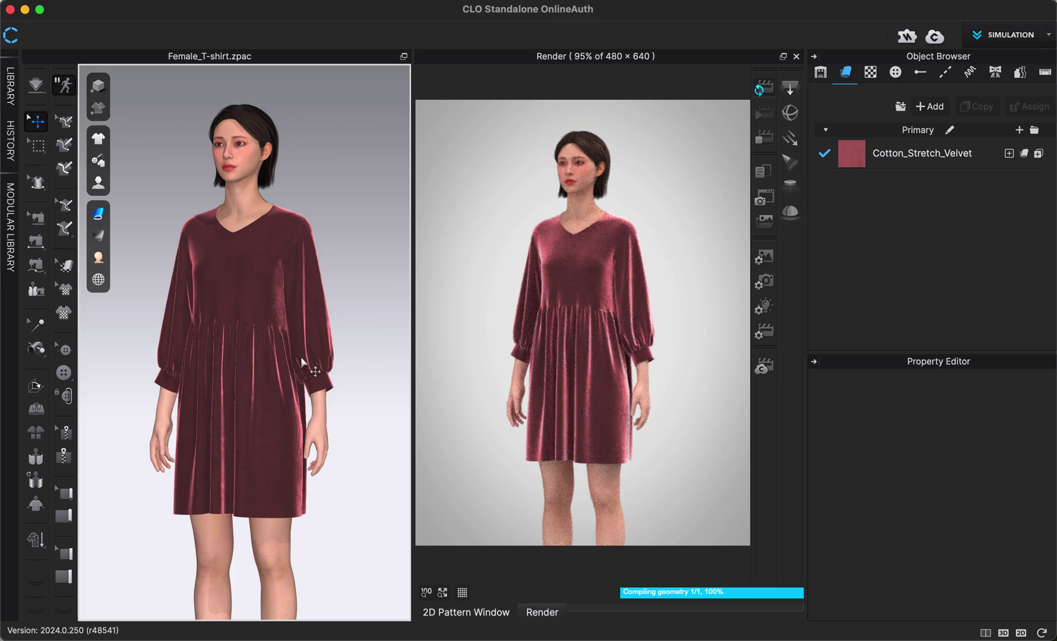
{"action": "scroll", "coordinate": [306, 366], "scroll_direction": "up", "scroll_amount": 5}
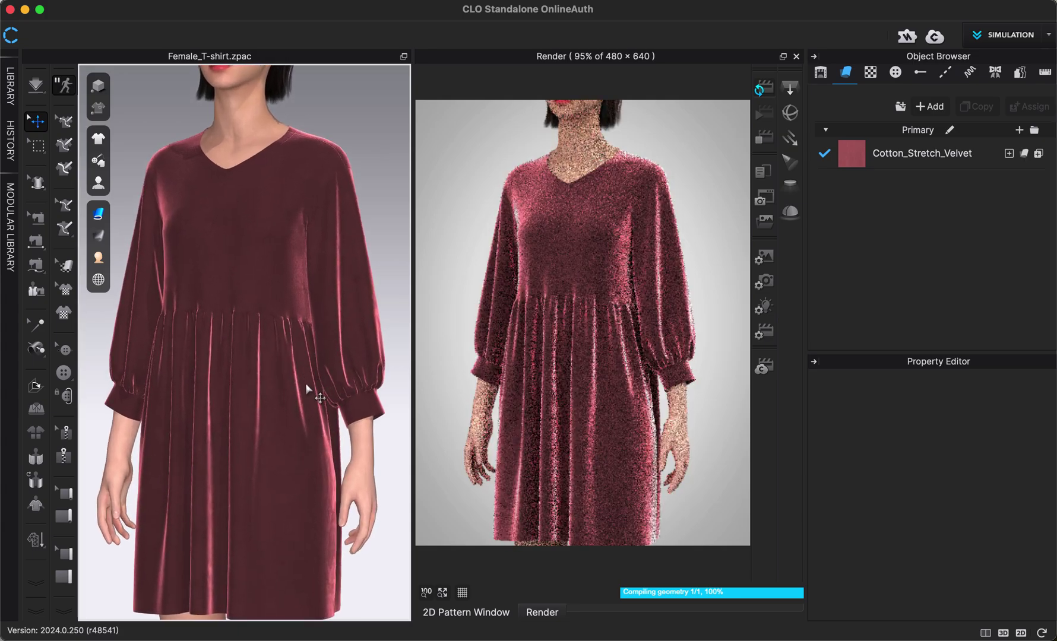
{"action": "scroll", "coordinate": [307, 374], "scroll_direction": "up", "scroll_amount": 2}
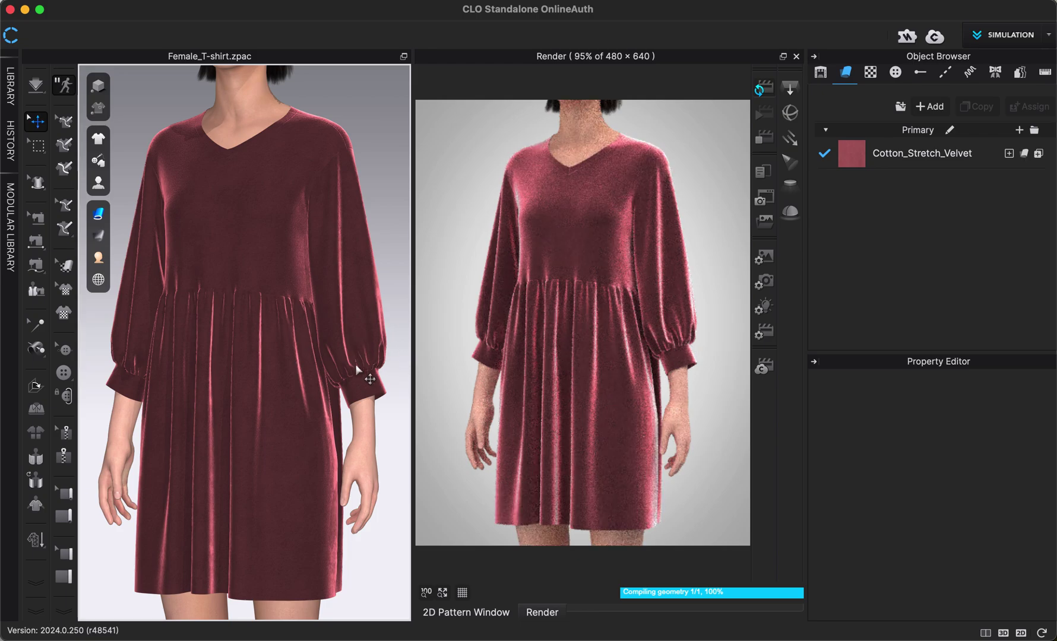
Stop the interactive render, keeping the close-up velvet dress image in the Render window
{"action": "left_click", "coordinate": [759, 142]}
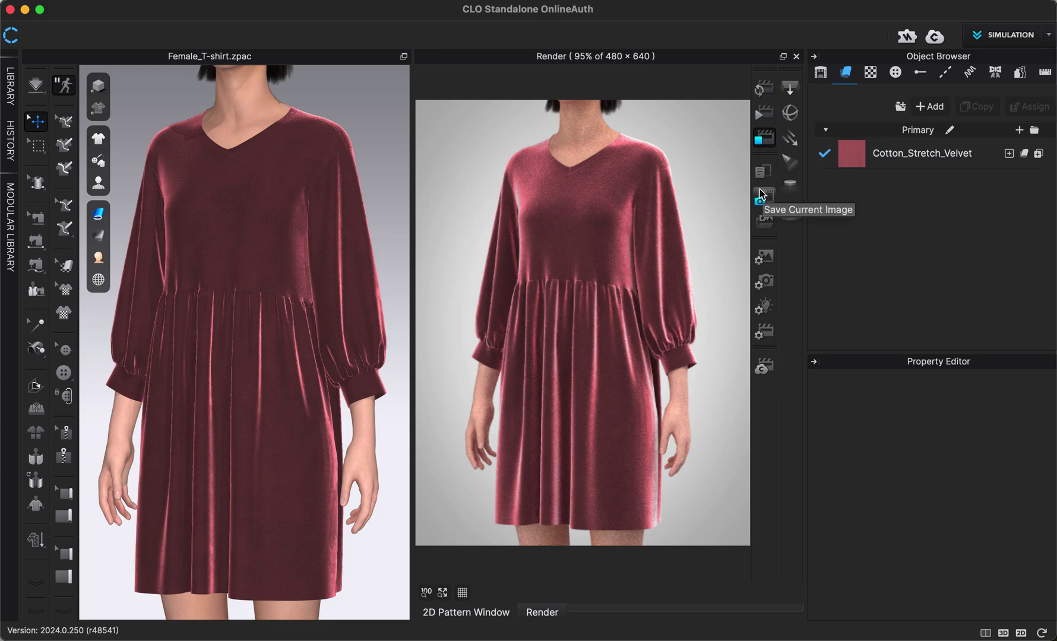
Review the render engine and quality settings, then show the Studio_LowContrast(Default) dome light settings
{"action": "left_click", "coordinate": [764, 335]}
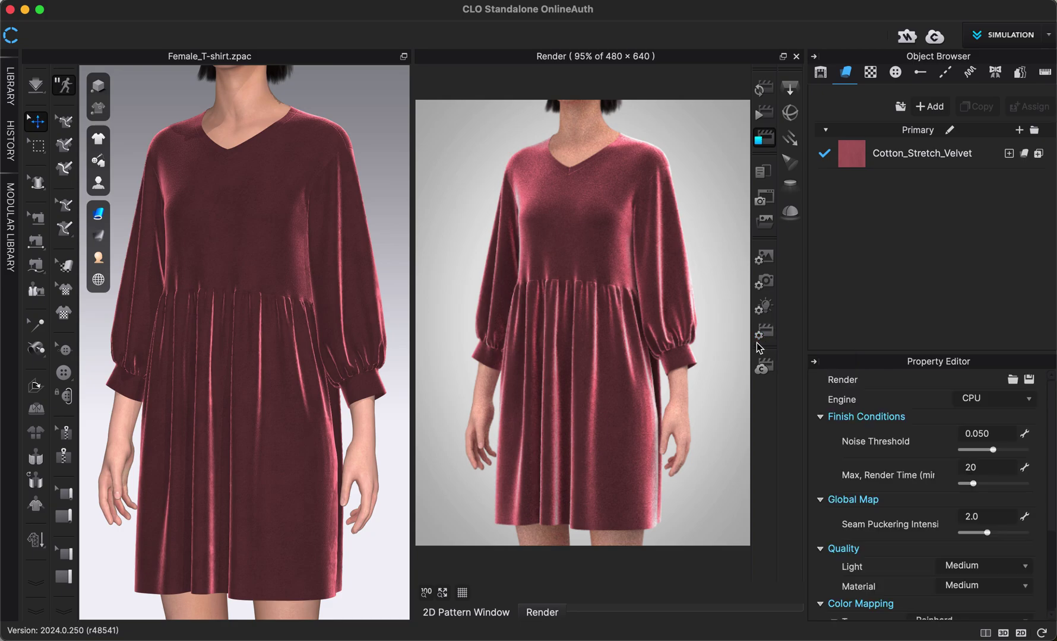
{"action": "scroll", "coordinate": [869, 476], "scroll_direction": "down", "scroll_amount": 5}
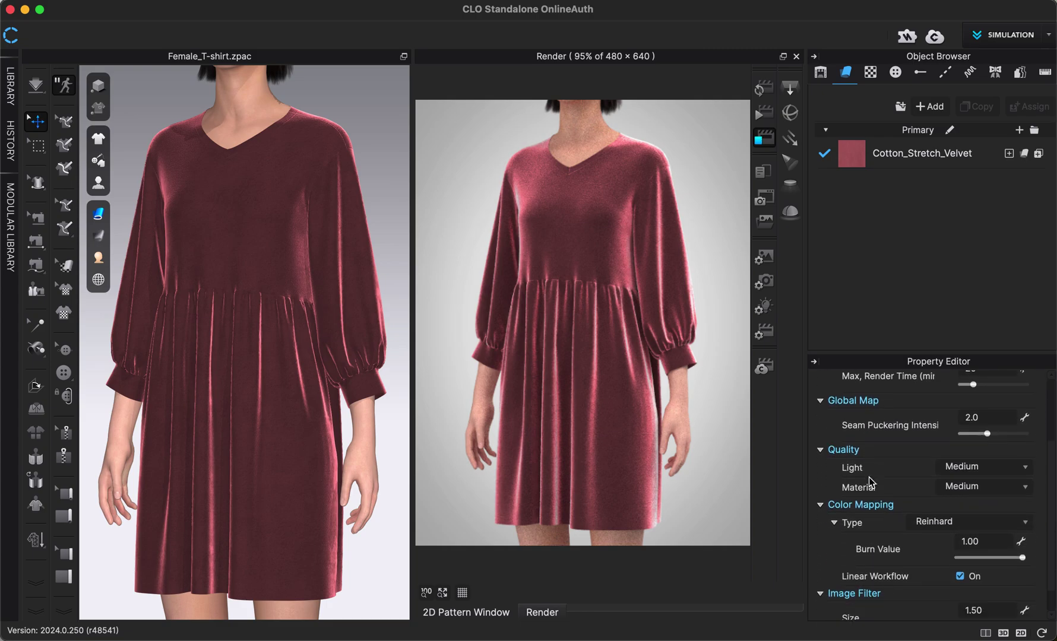
{"action": "scroll", "coordinate": [869, 479], "scroll_direction": "up", "scroll_amount": 5}
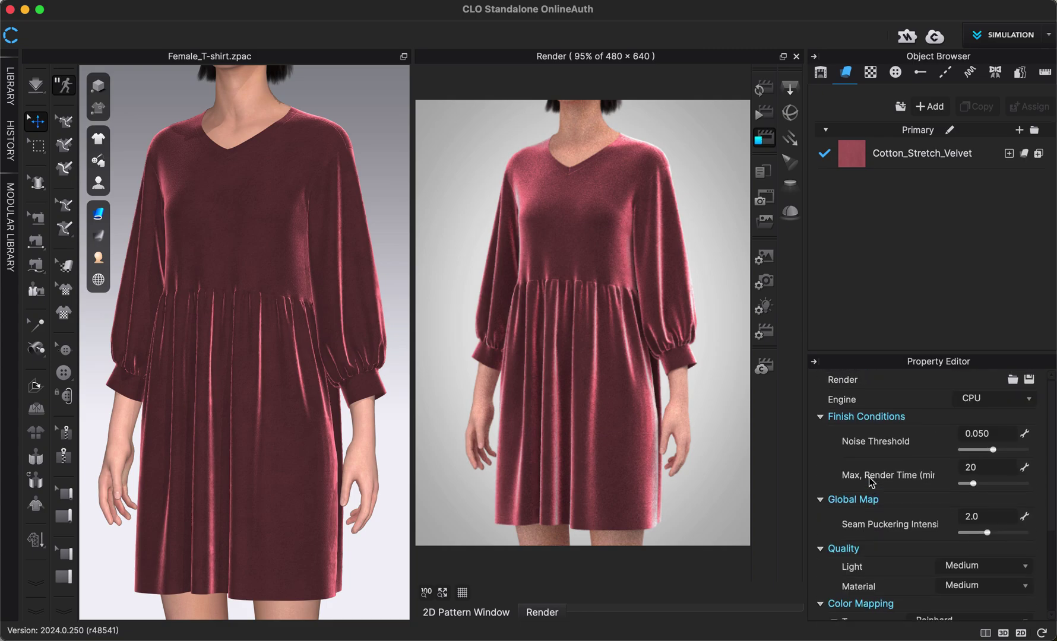
{"action": "scroll", "coordinate": [869, 476], "scroll_direction": "down", "scroll_amount": 5}
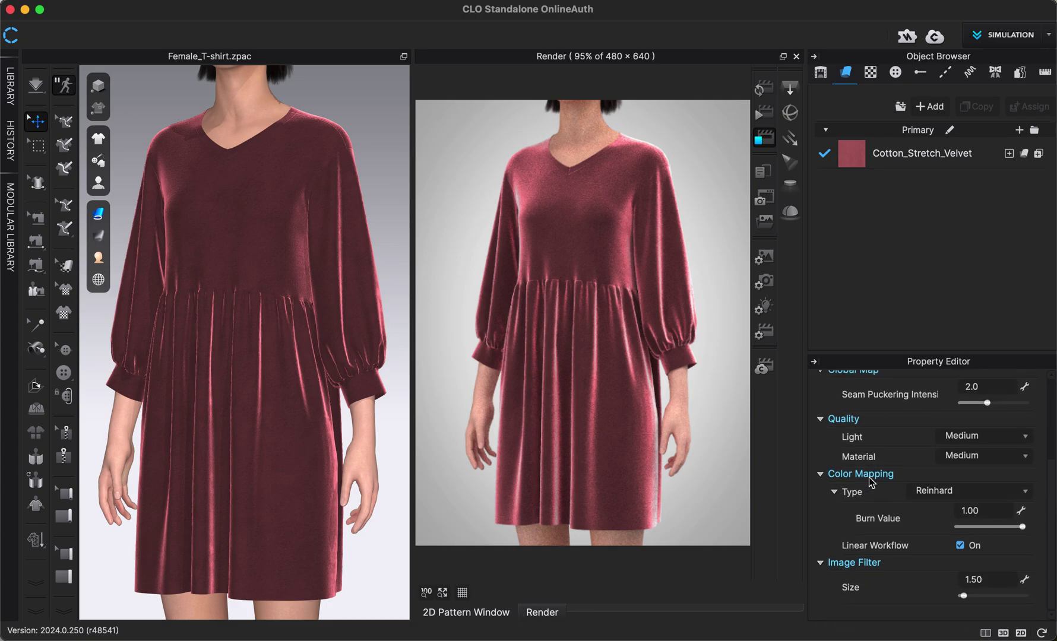
{"action": "left_click", "coordinate": [765, 310]}
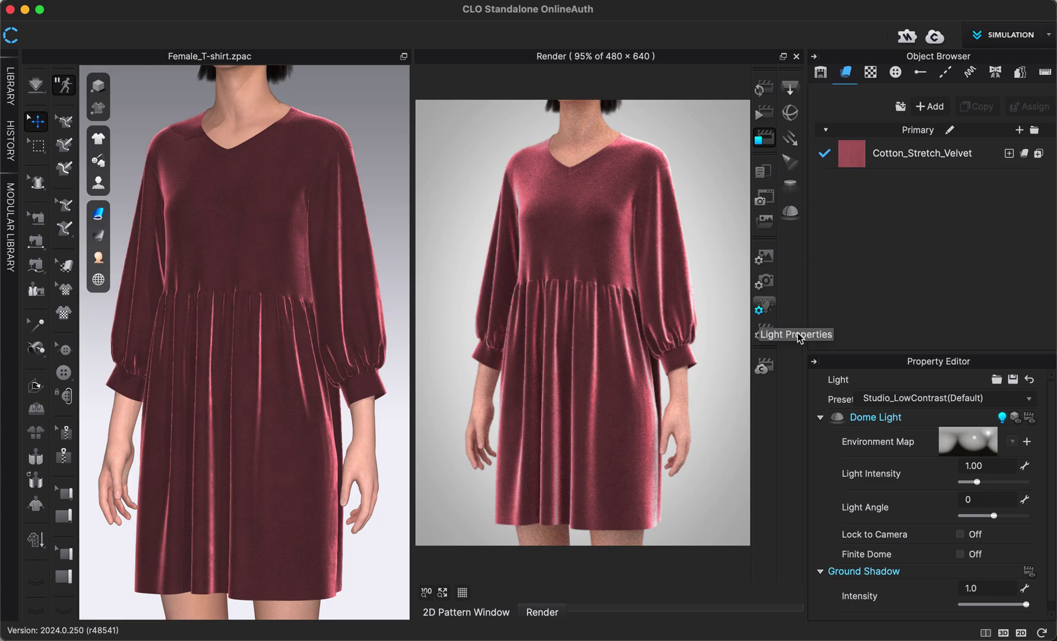
Review the camera settings, then show the 480 × 640 portrait Image/Video output settings
{"action": "left_click", "coordinate": [764, 282]}
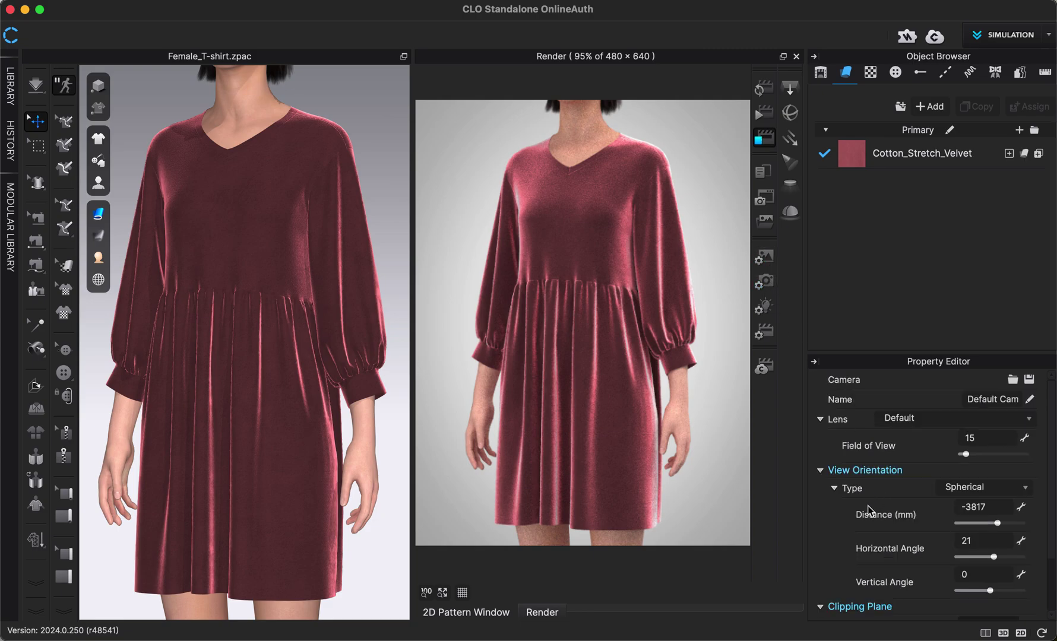
{"action": "scroll", "coordinate": [869, 510], "scroll_direction": "down", "scroll_amount": 2}
{"action": "scroll", "coordinate": [868, 509], "scroll_direction": "up", "scroll_amount": 2}
{"action": "left_click", "coordinate": [765, 259]}
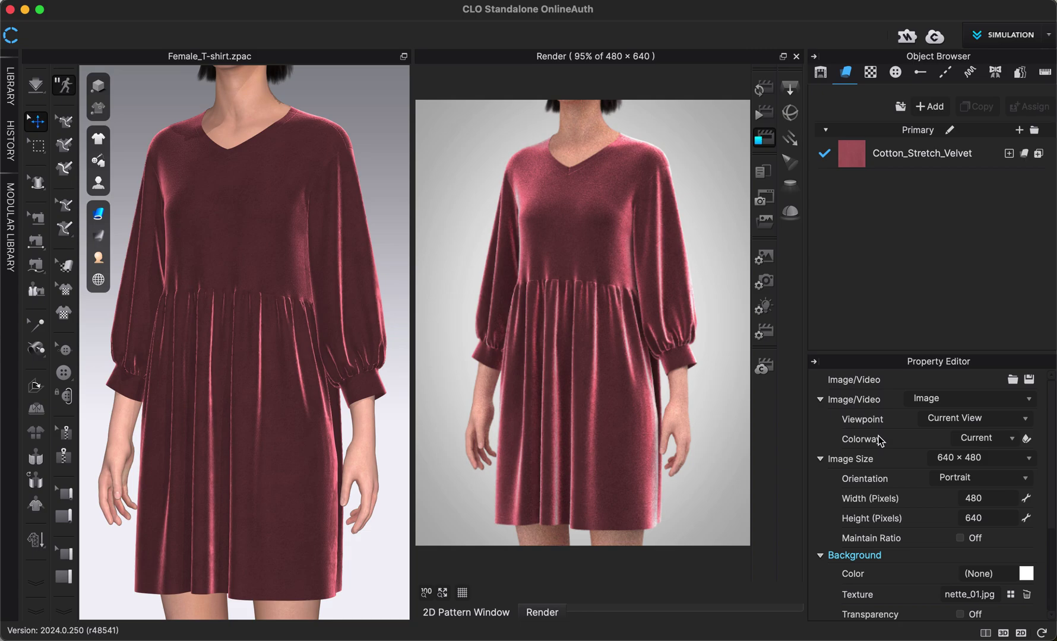
Collapse the Object Browser, keep Image as the output type and review the Viewpoint choices
{"action": "left_click", "coordinate": [814, 57]}
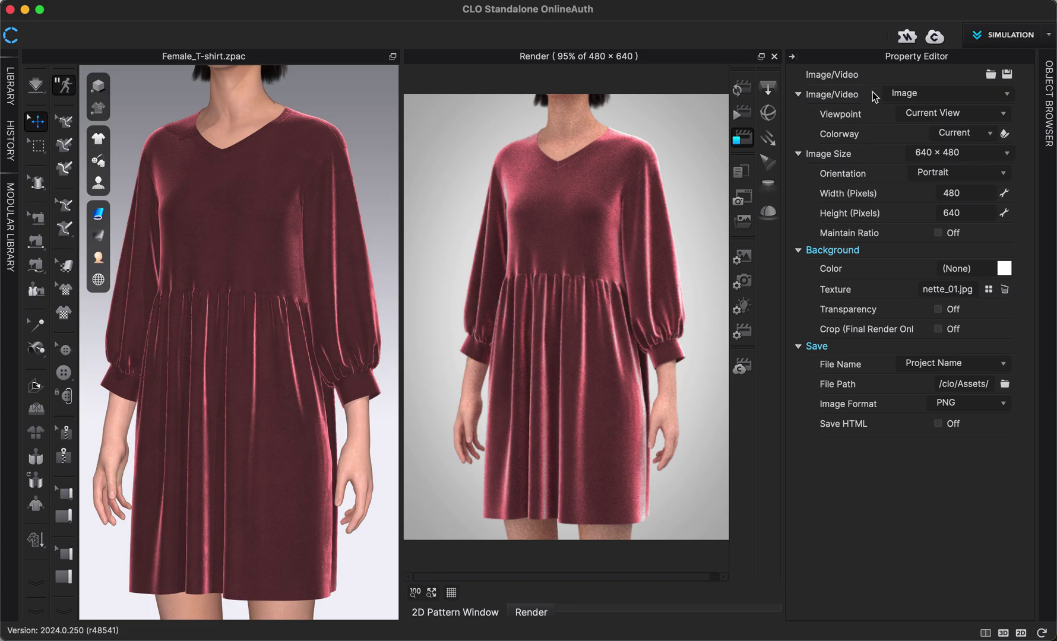
{"action": "left_click", "coordinate": [896, 97]}
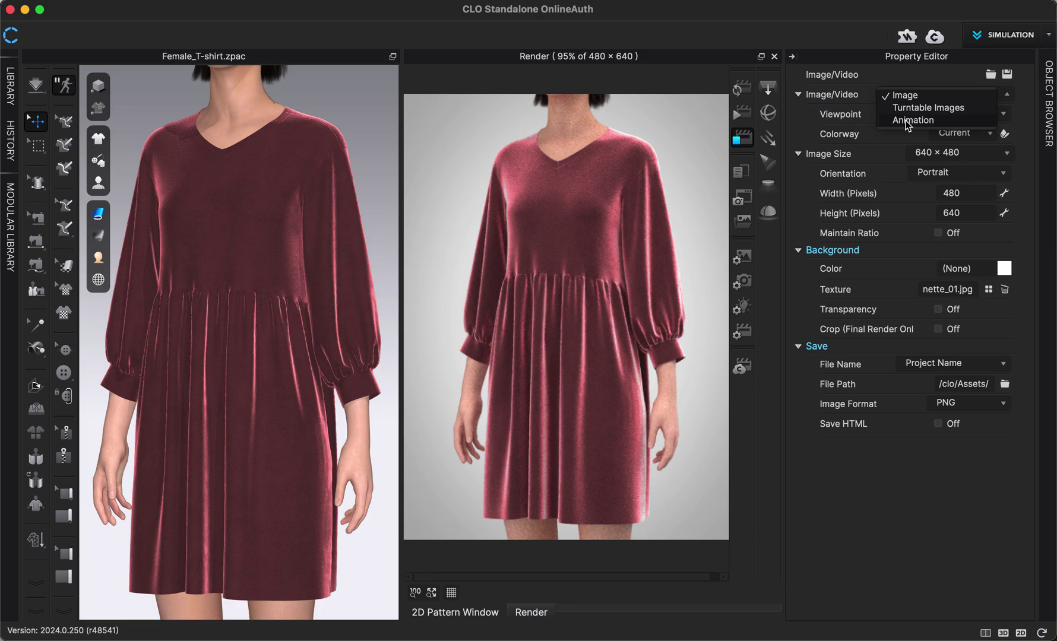
{"action": "left_click", "coordinate": [870, 97]}
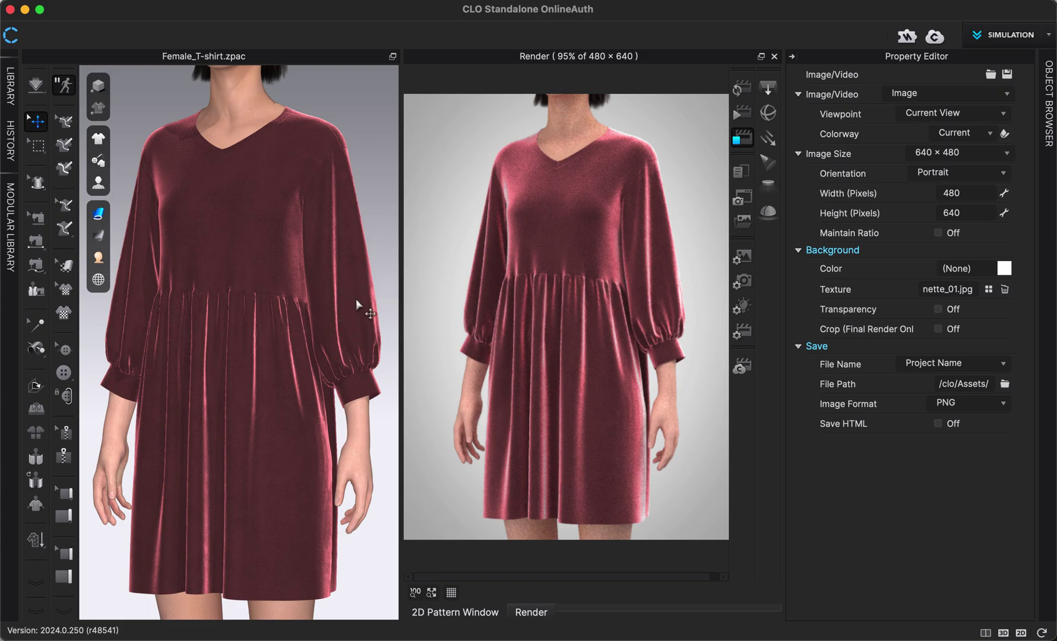
{"action": "left_click", "coordinate": [933, 117]}
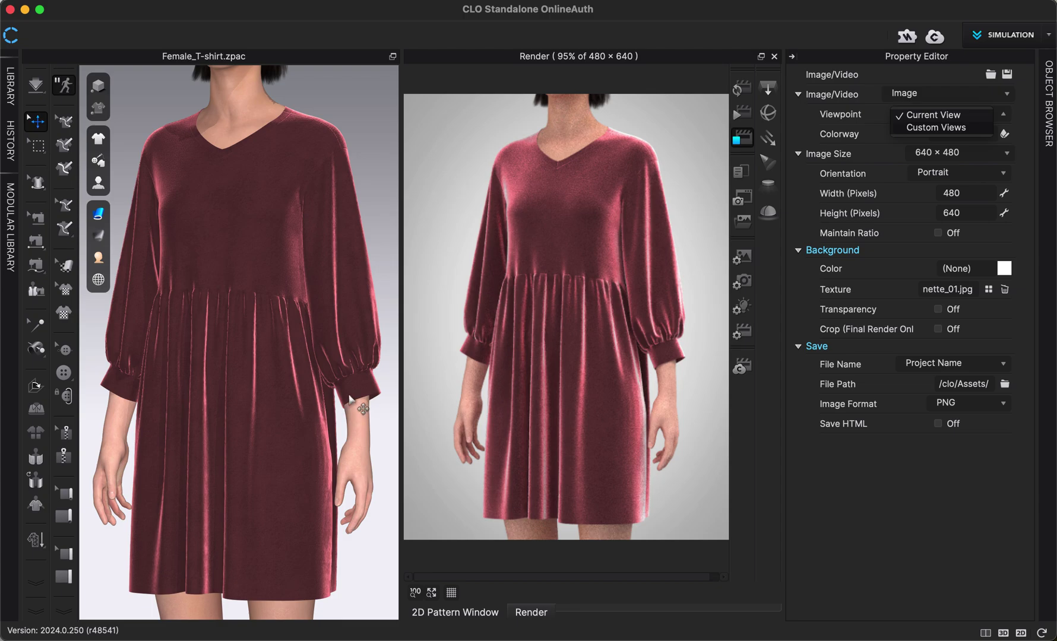
Switch the viewpoint to Custom Views and save front and three-quarter views as Custom_View_1 and Custom_View_2
{"action": "left_click", "coordinate": [941, 127]}
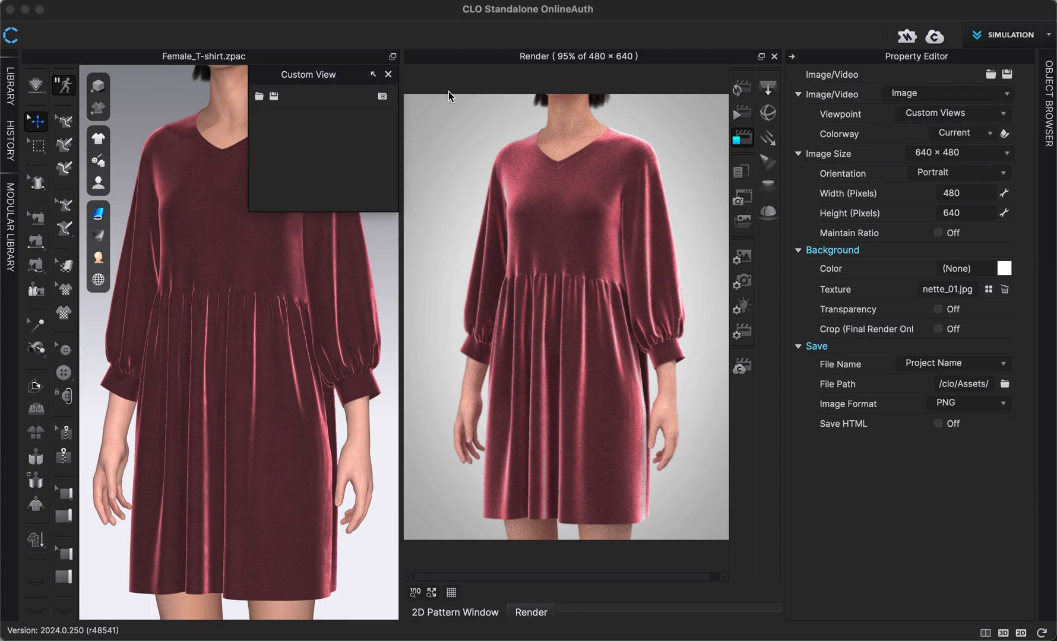
{"action": "left_click_drag", "start_coordinate": [349, 83], "coordinate": [504, 82]}
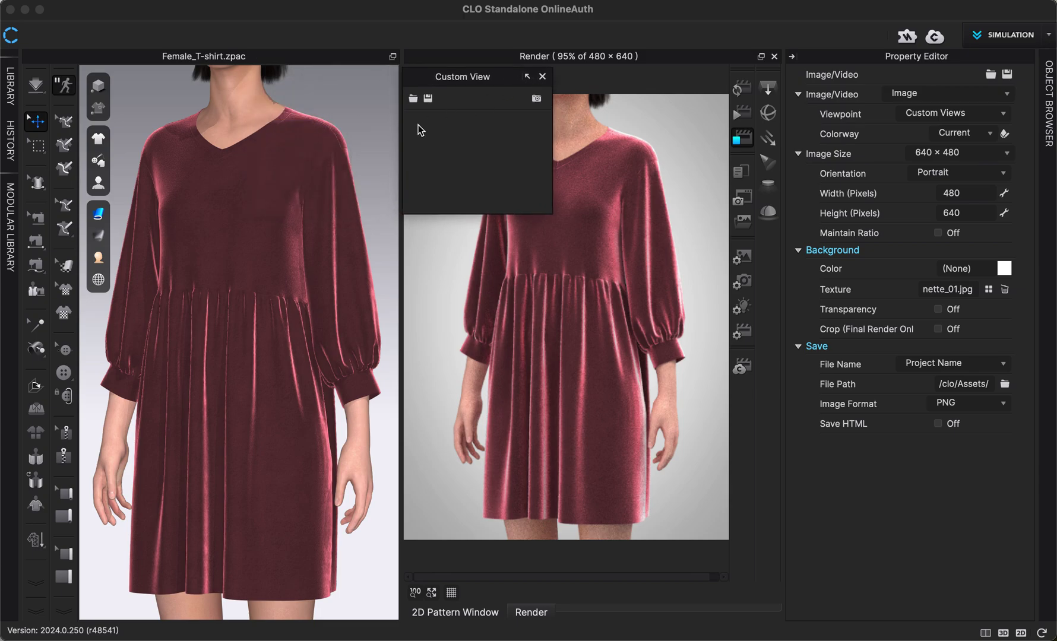
{"action": "left_click", "coordinate": [365, 126]}
{"action": "scroll", "coordinate": [367, 129], "scroll_direction": "down", "scroll_amount": 5}
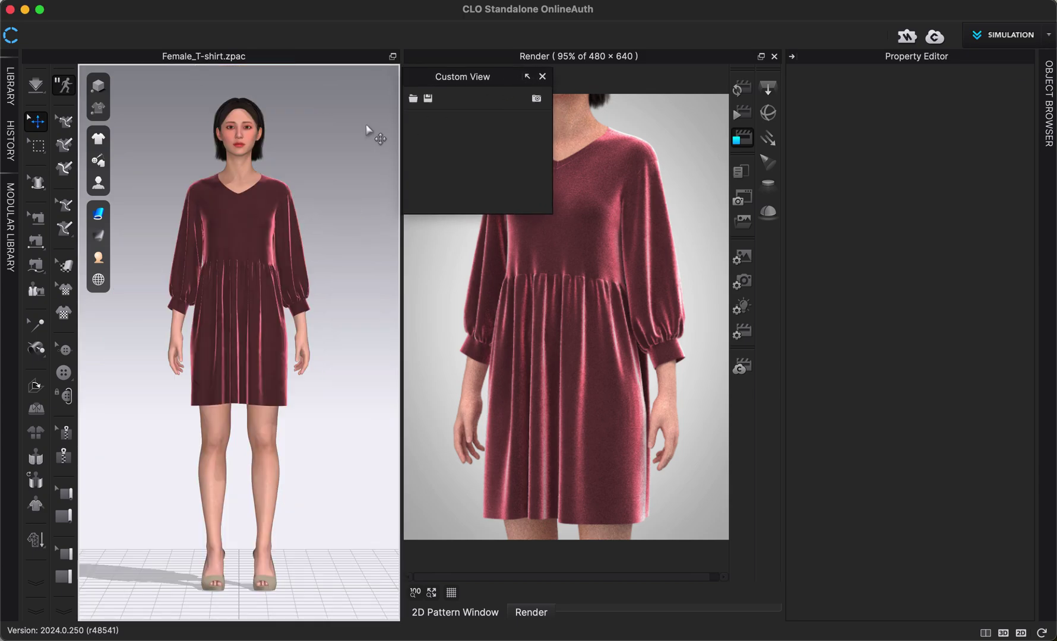
{"action": "scroll", "coordinate": [369, 132], "scroll_direction": "up", "scroll_amount": 3}
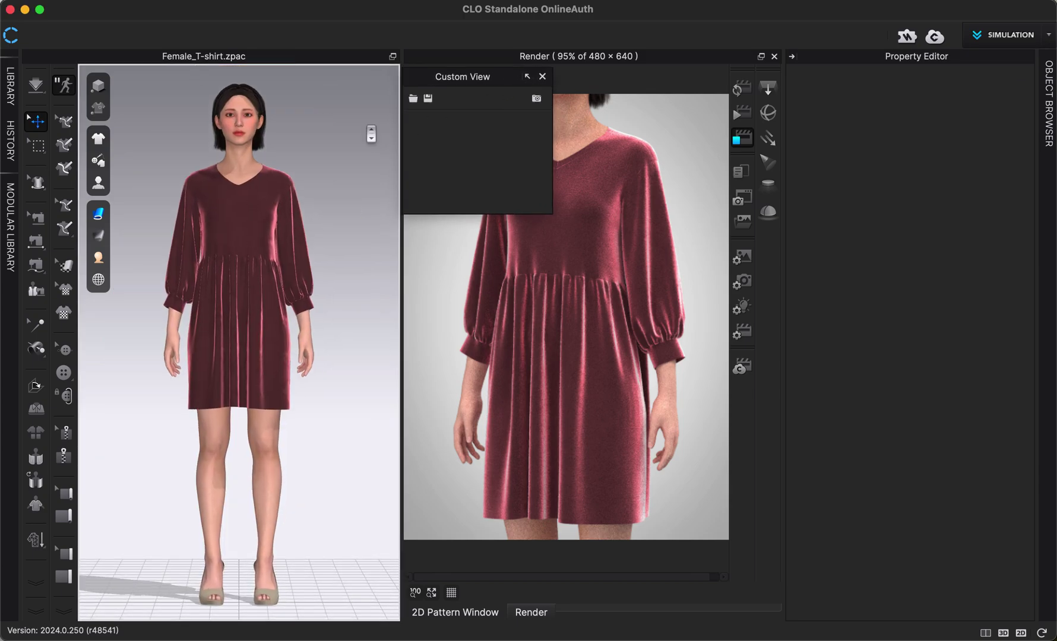
{"action": "left_click", "coordinate": [537, 99]}
{"action": "right_click_drag", "start_coordinate": [318, 194], "coordinate": [291, 186]}
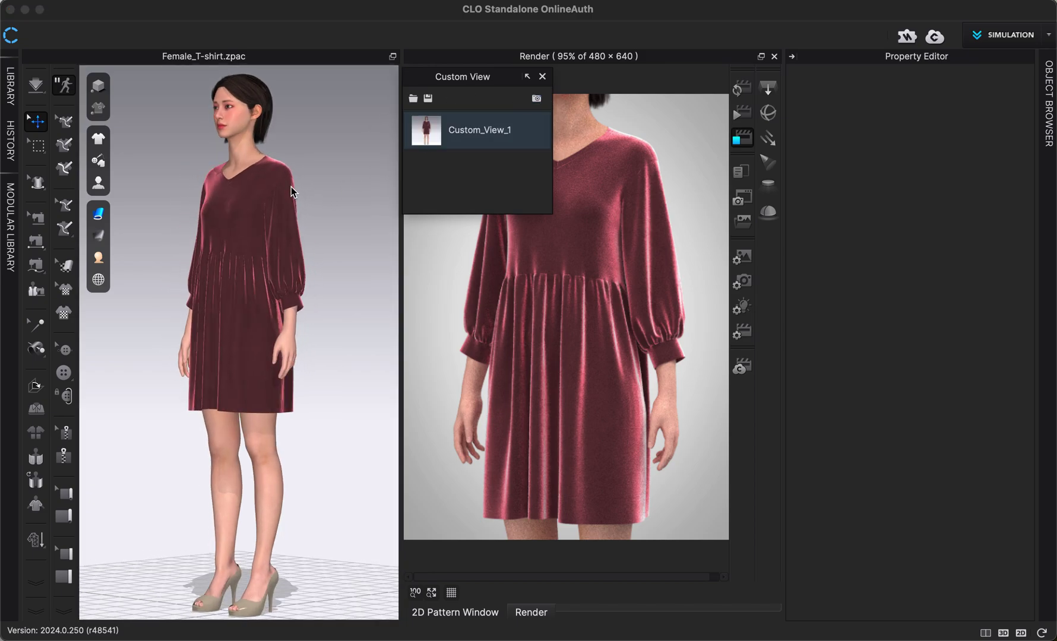
{"action": "left_click", "coordinate": [535, 100]}
Return to the front view, zoom in on the dress and save the close-up as Custom_View_3
{"action": "key", "text": "2"}
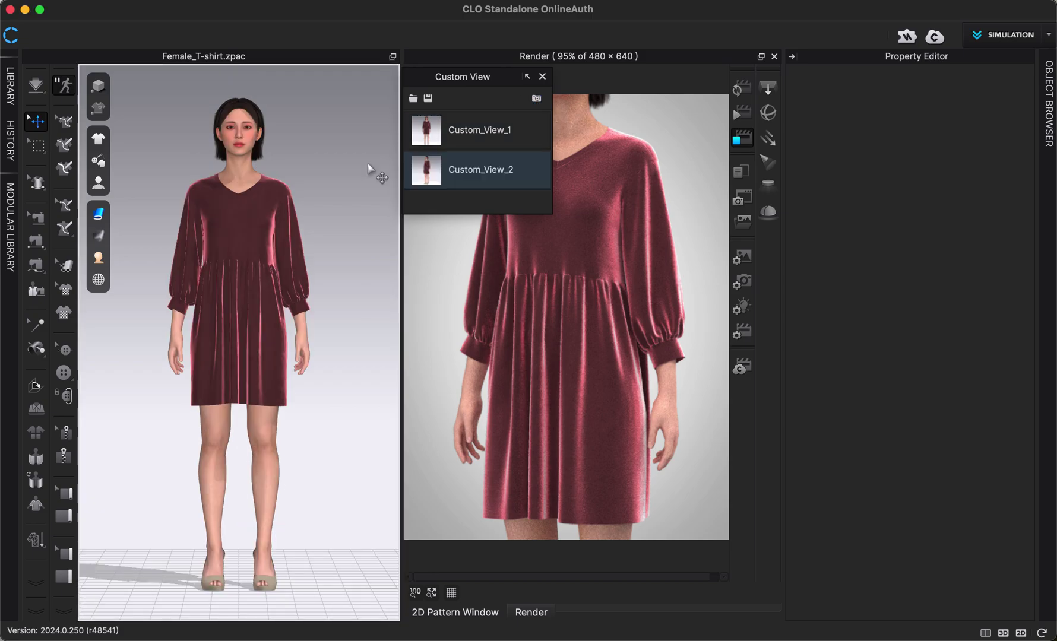
{"action": "scroll", "coordinate": [369, 172], "scroll_direction": "up", "scroll_amount": 5}
{"action": "scroll", "coordinate": [367, 179], "scroll_direction": "up", "scroll_amount": 3}
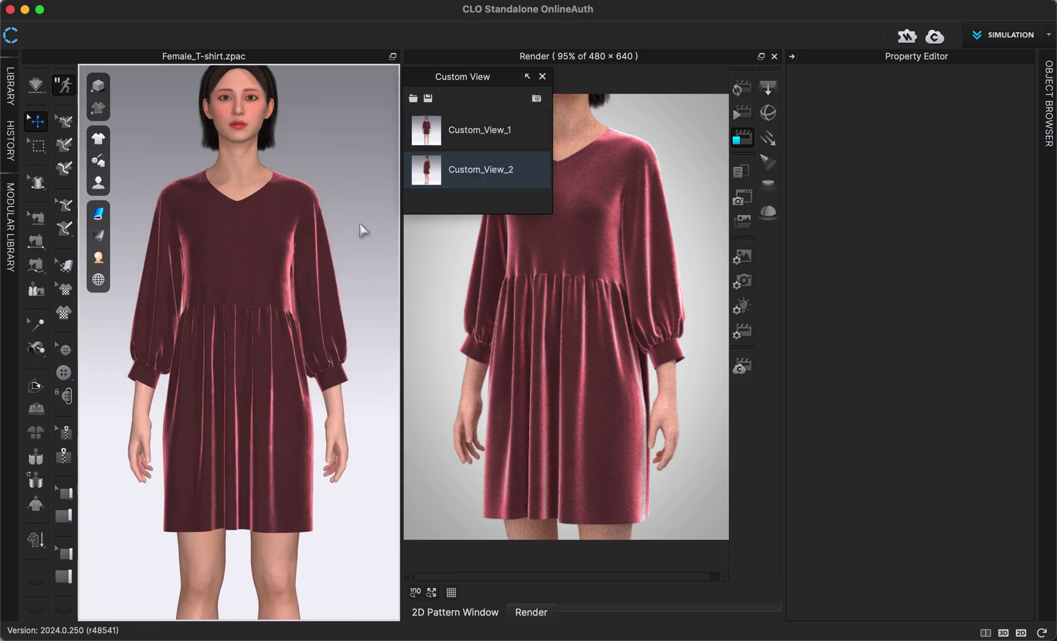
{"action": "scroll", "coordinate": [364, 232], "scroll_direction": "up", "scroll_amount": 6}
{"action": "scroll", "coordinate": [365, 231], "scroll_direction": "up", "scroll_amount": 5}
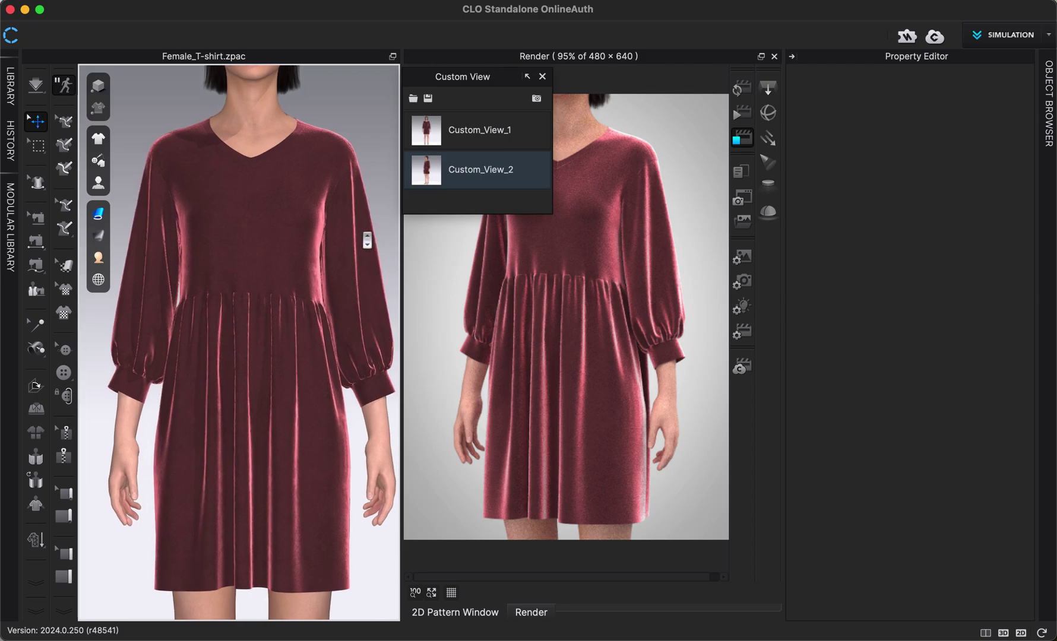
{"action": "right_click_drag", "start_coordinate": [367, 240], "coordinate": [361, 240]}
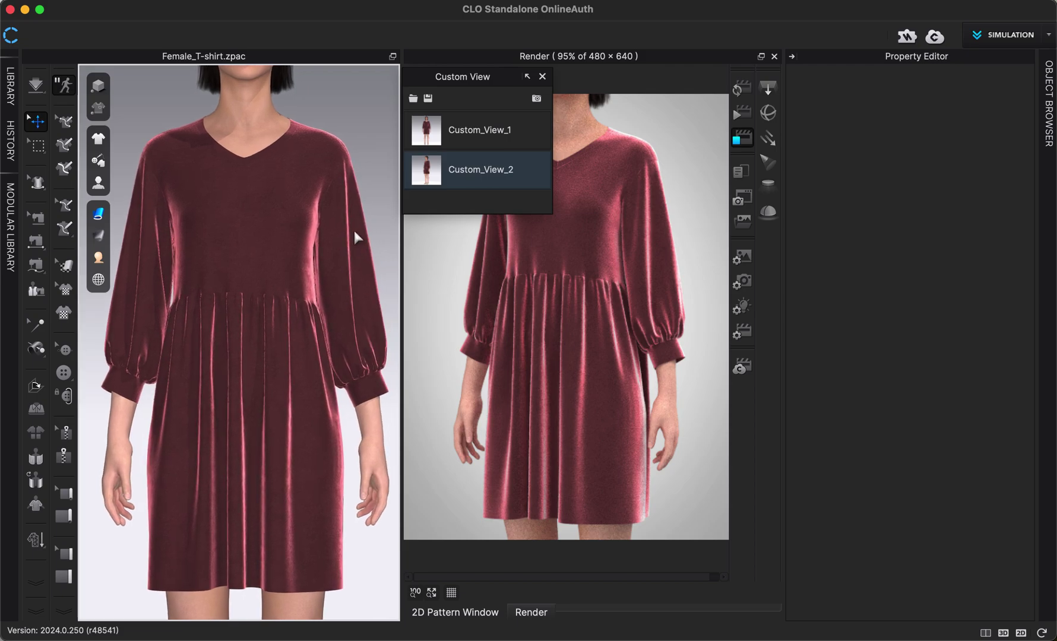
{"action": "left_click", "coordinate": [537, 99]}
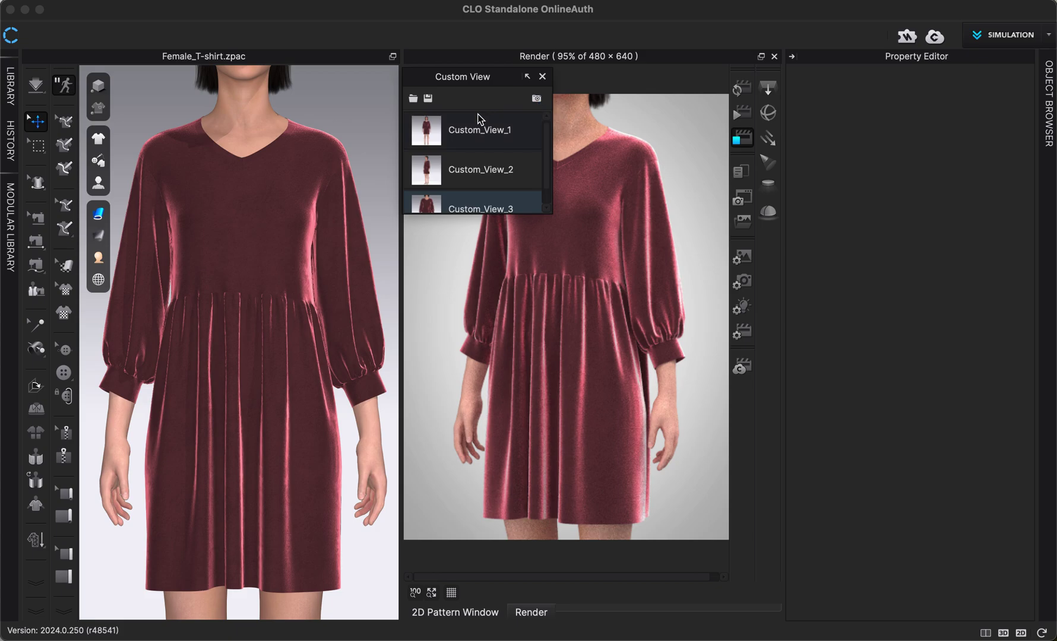
Show the image render settings, select Custom_View_3 and save the set of custom views
{"action": "left_click", "coordinate": [742, 256]}
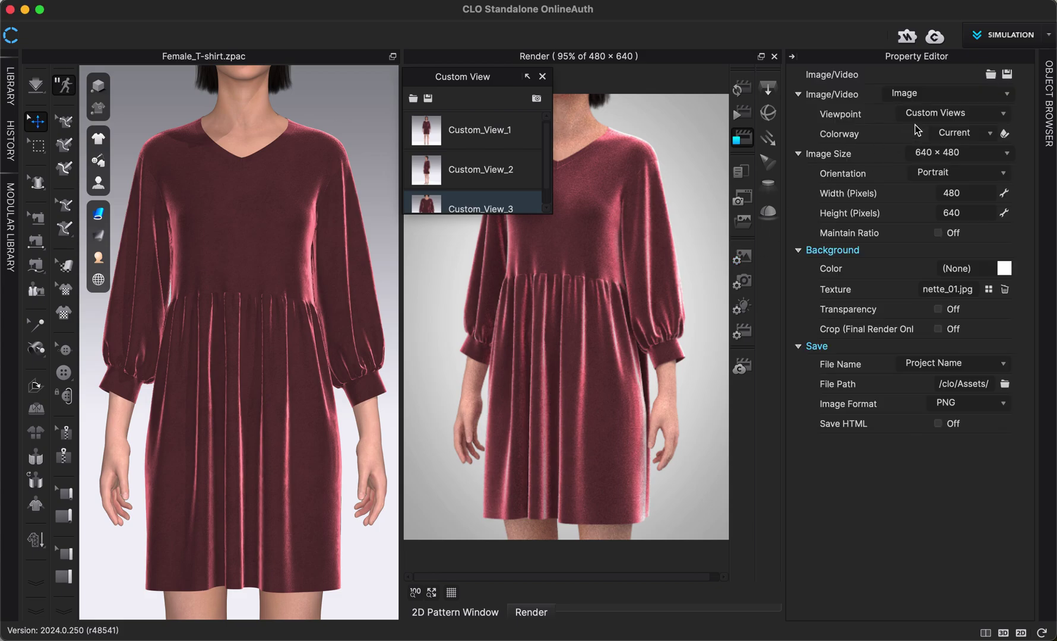
{"action": "left_click", "coordinate": [485, 190]}
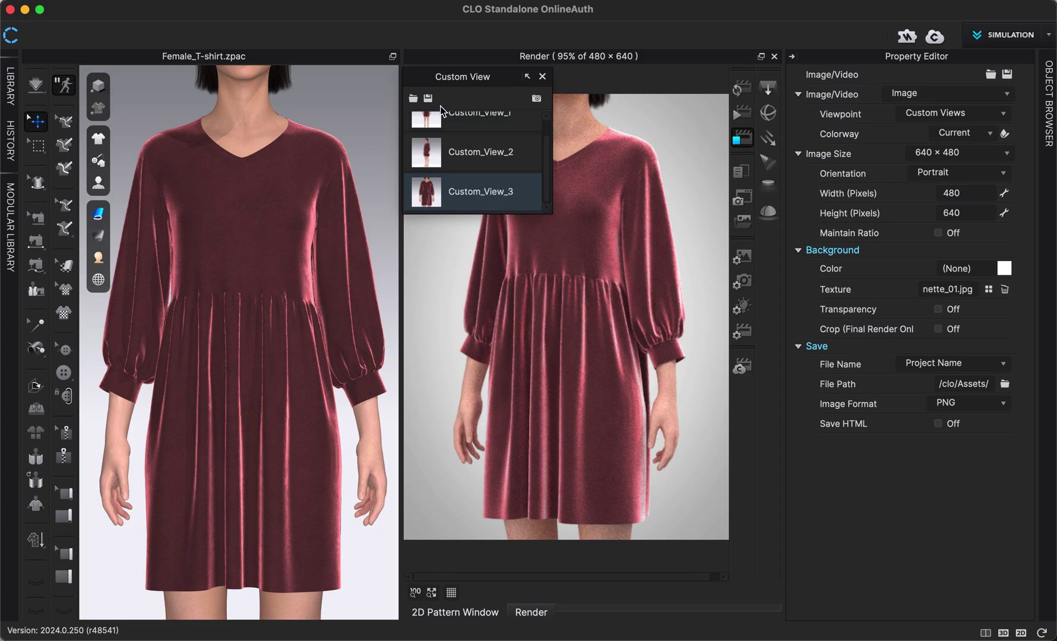
{"action": "scroll", "coordinate": [466, 135], "scroll_direction": "up", "scroll_amount": 1}
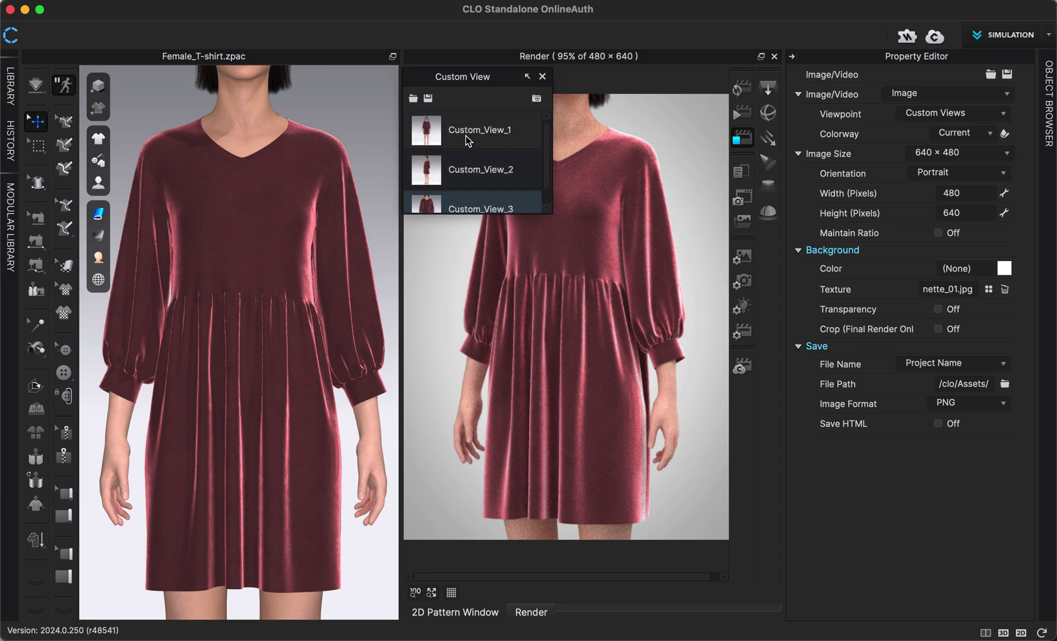
{"action": "left_click", "coordinate": [428, 99]}
Close the Custom View list and keep rendering only the current colorway
{"action": "left_click", "coordinate": [542, 77]}
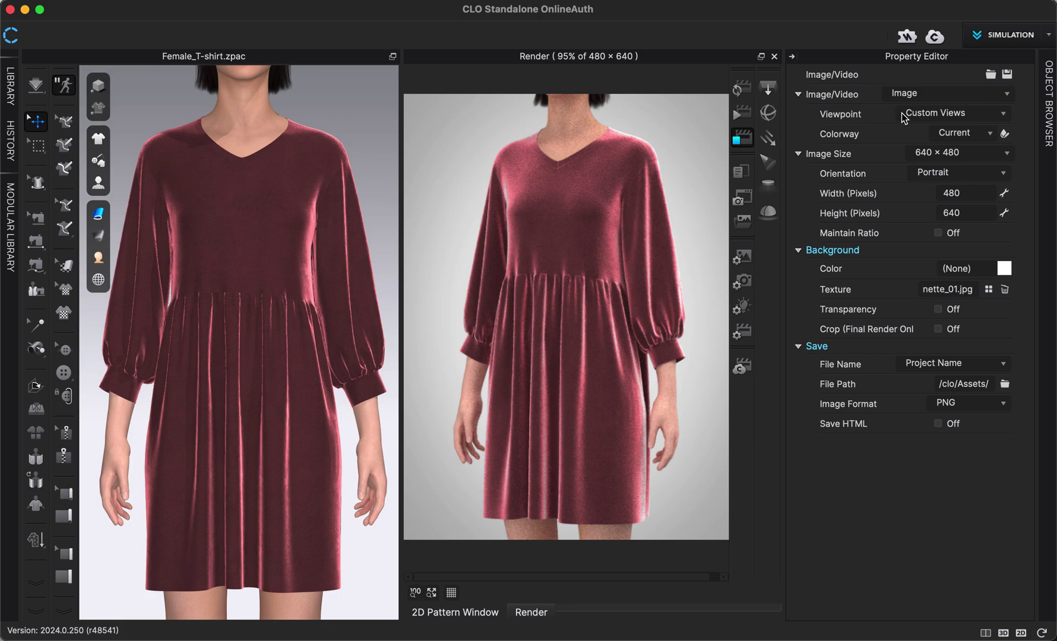
{"action": "left_click", "coordinate": [944, 136]}
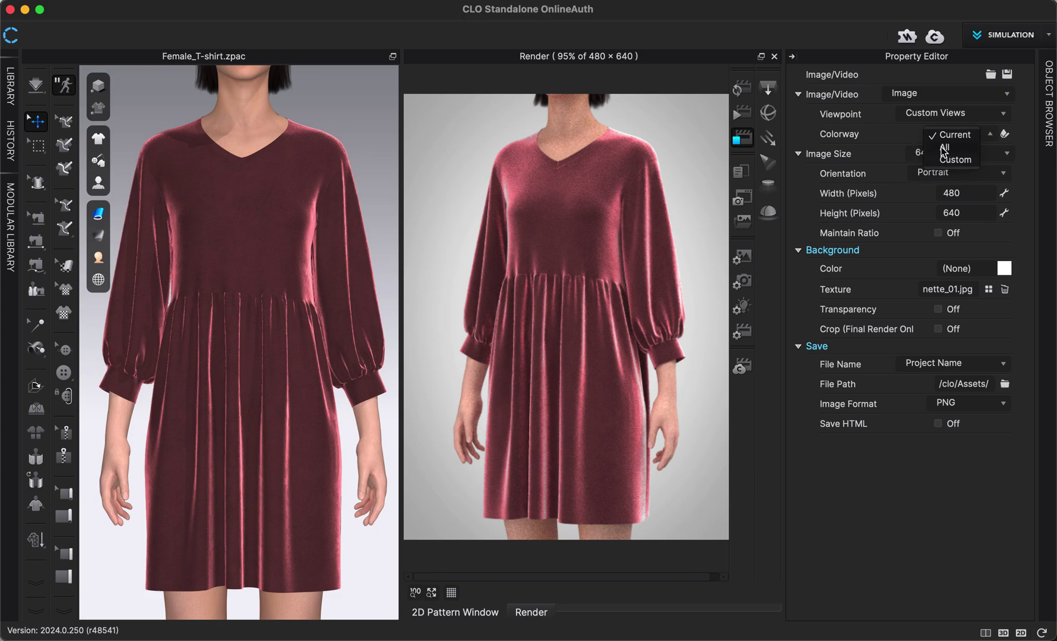
{"action": "left_click", "coordinate": [884, 129]}
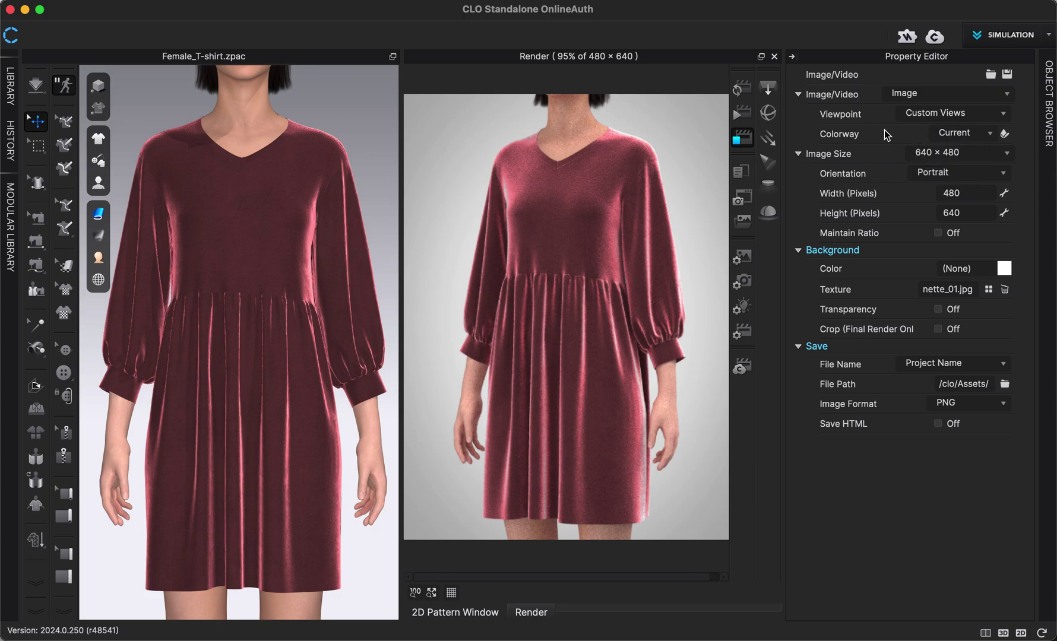
{"action": "left_click", "coordinate": [927, 161]}
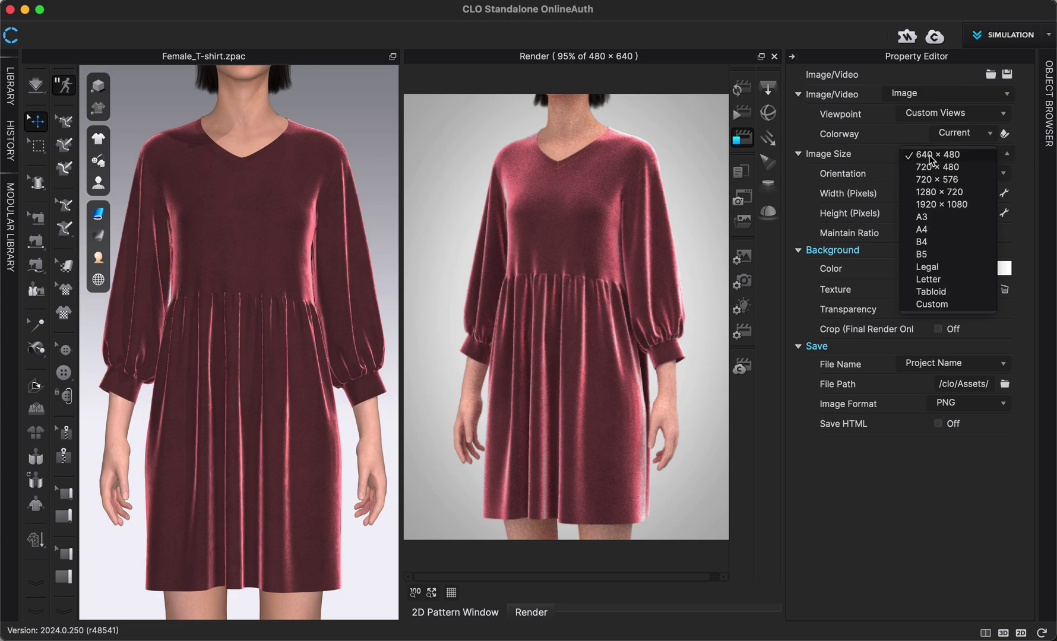
{"action": "left_click", "coordinate": [930, 155]}
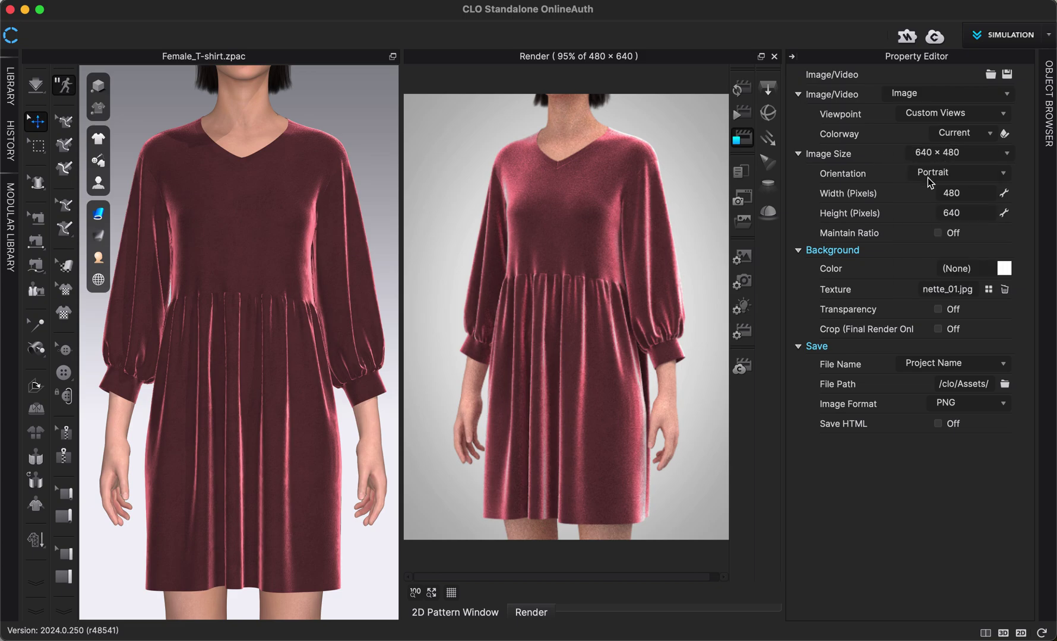
Set the image size to 2000 × 2500 pixels and start a preview render at that size
{"action": "double_click", "coordinate": [953, 193]}
{"action": "type", "text": "2500"}
{"action": "double_click", "coordinate": [959, 208]}
{"action": "type", "text": "2640"}
{"action": "double_click", "coordinate": [955, 213]}
{"action": "type", "text": "2000"}
{"action": "left_click", "coordinate": [919, 212]}
{"action": "double_click", "coordinate": [967, 190]}
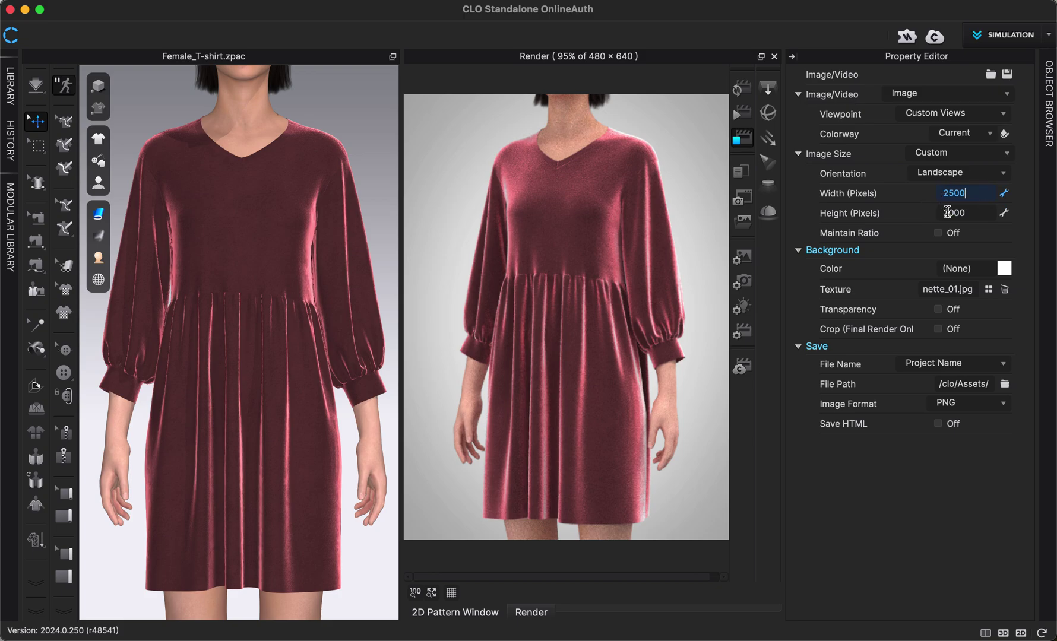
{"action": "key", "text": "Right"}
{"action": "double_click", "coordinate": [958, 194]}
{"action": "type", "text": "2000"}
{"action": "double_click", "coordinate": [962, 213]}
{"action": "type", "text": "2500"}
{"action": "key", "text": "Return"}
{"action": "left_click", "coordinate": [742, 89]}
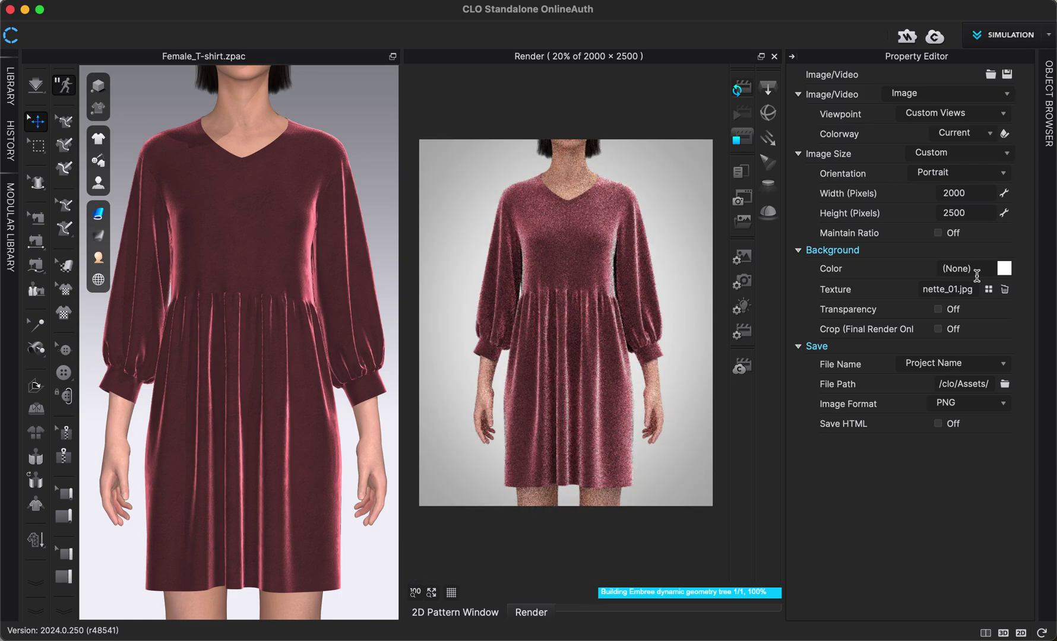
Apply a teal Pantone background colour, then switch background Transparency on
{"action": "left_click", "coordinate": [1004, 269]}
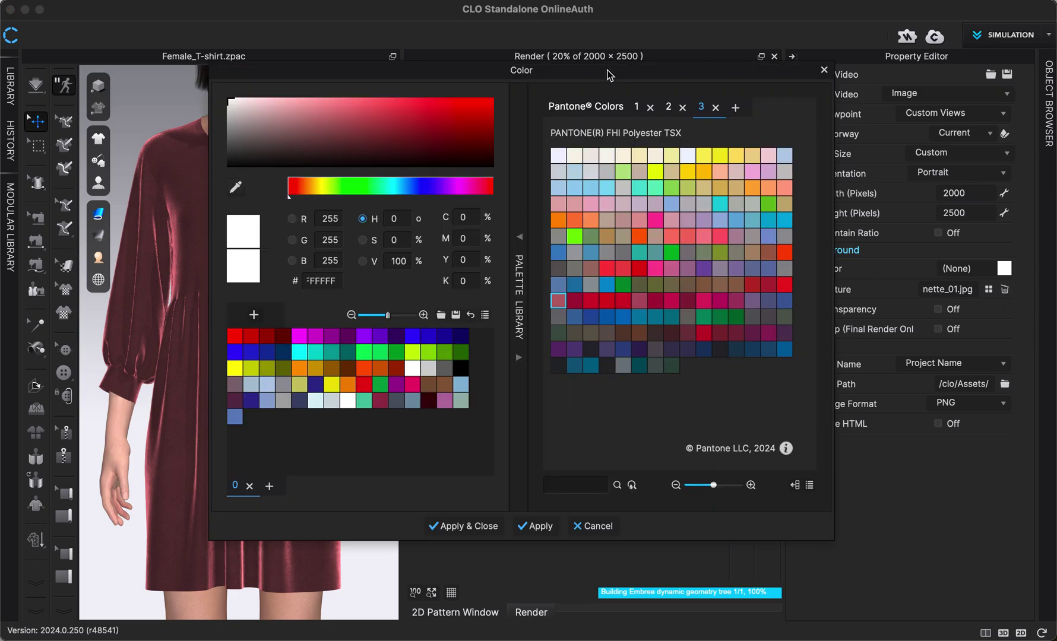
{"action": "left_click_drag", "start_coordinate": [609, 70], "coordinate": [731, 77]}
{"action": "left_click_drag", "start_coordinate": [666, 75], "coordinate": [270, 144]}
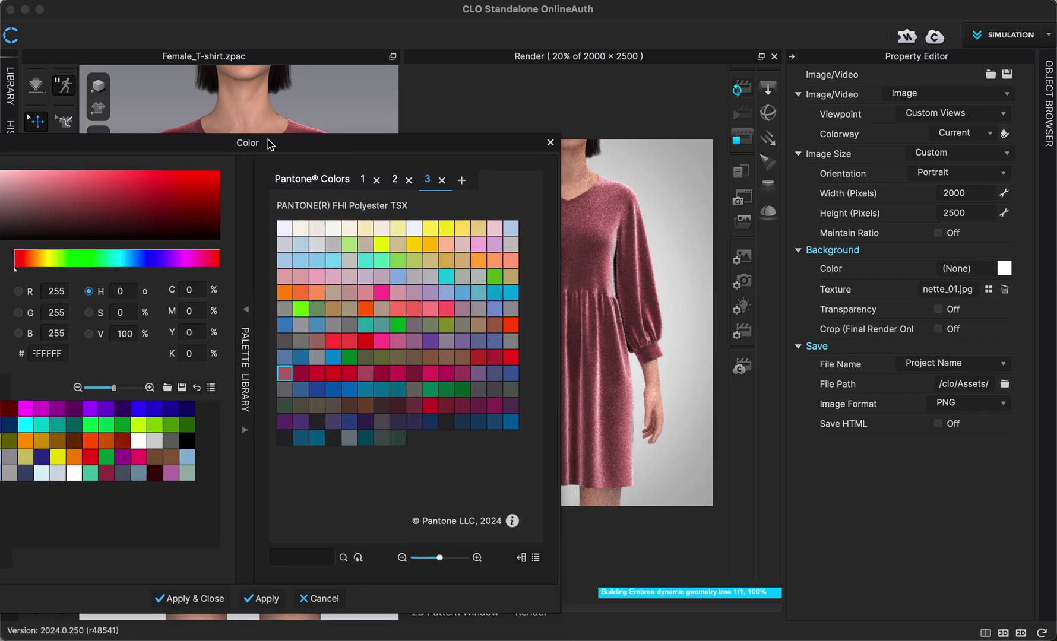
{"action": "left_click", "coordinate": [329, 279]}
{"action": "left_click", "coordinate": [429, 307]}
{"action": "left_click", "coordinate": [446, 281]}
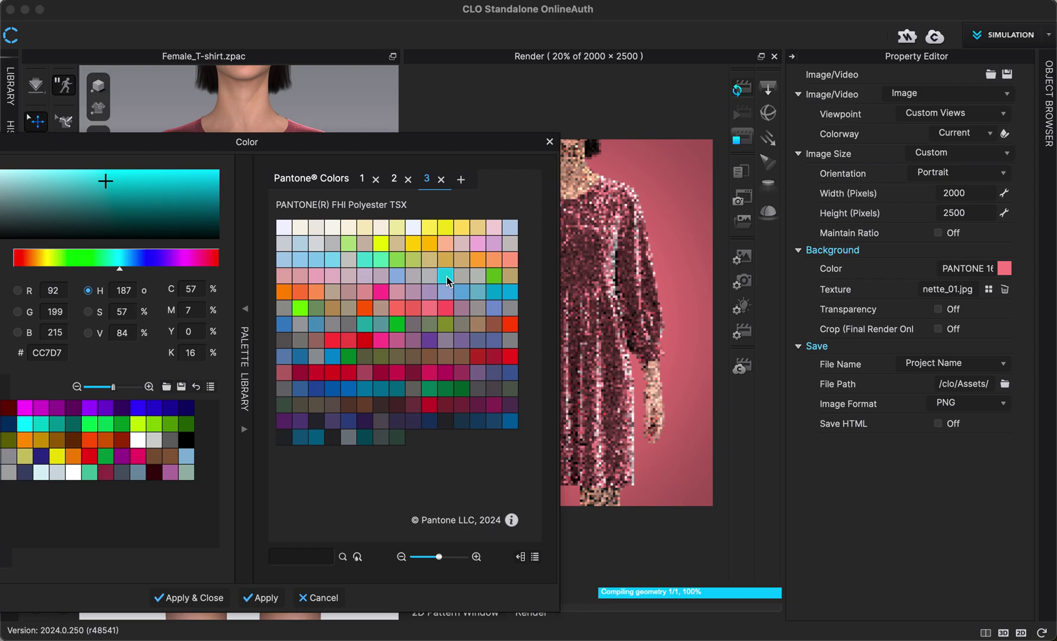
{"action": "left_click", "coordinate": [189, 598]}
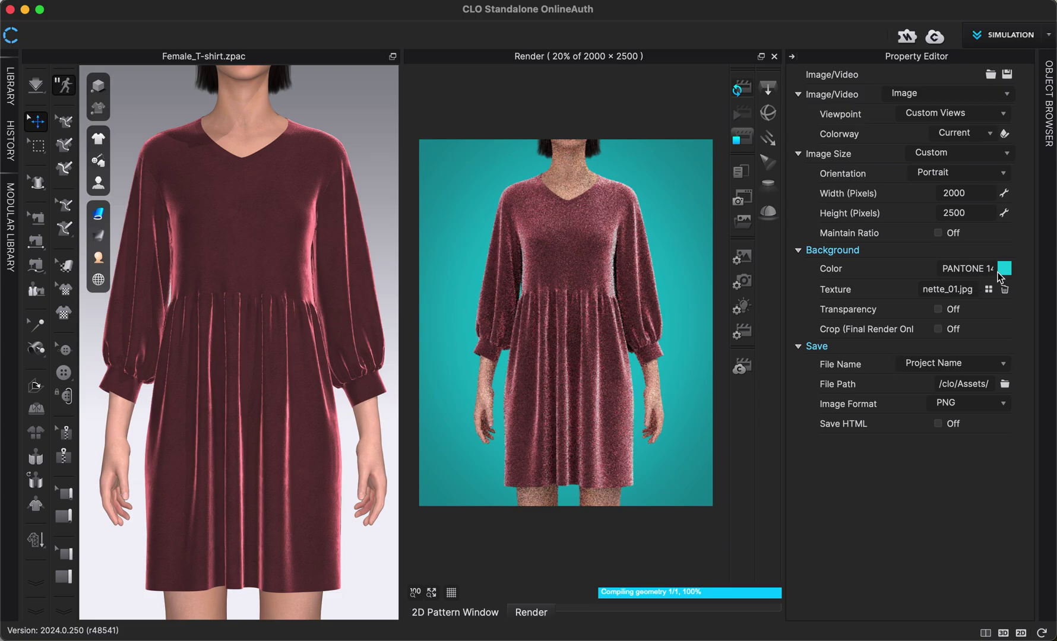
{"action": "left_click", "coordinate": [938, 310]}
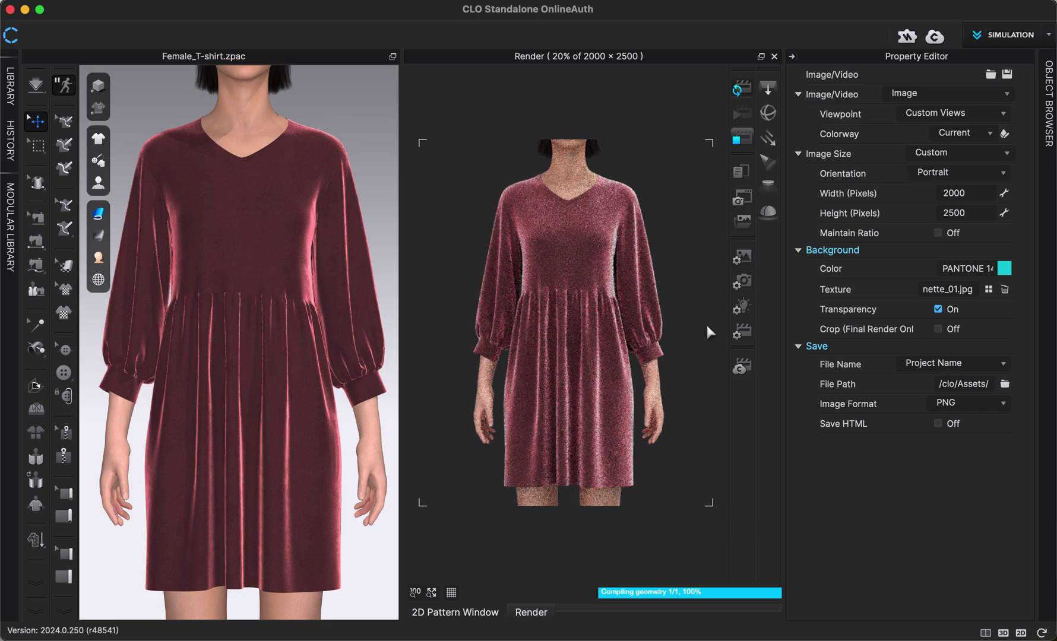
Turn transparency off, apply Diagonal_02.jpg as the teal background texture, and stop the preview render
{"action": "left_click", "coordinate": [938, 310]}
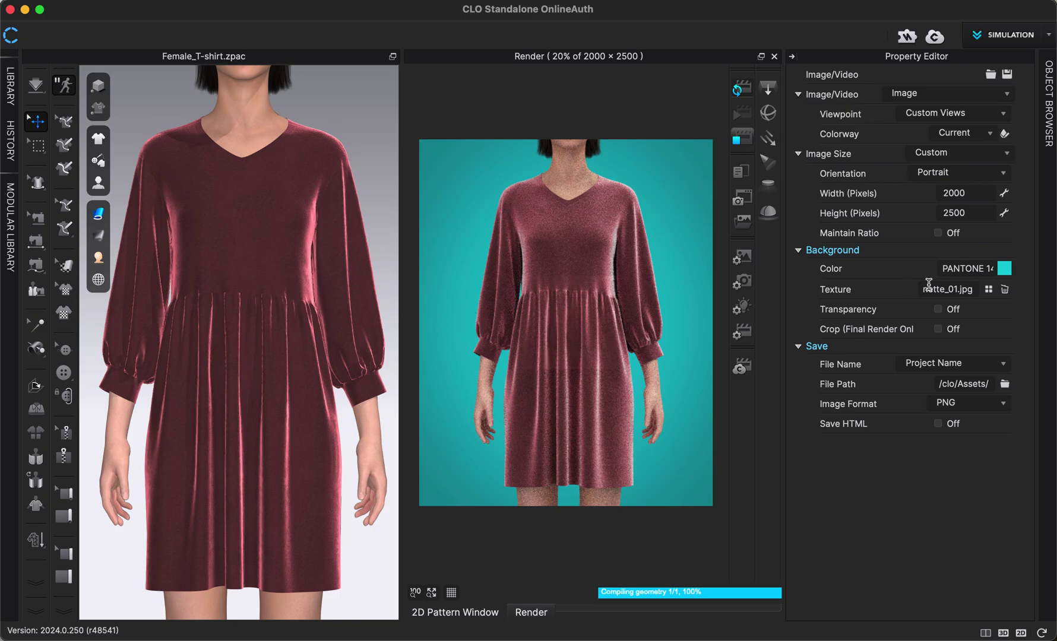
{"action": "left_click", "coordinate": [989, 290]}
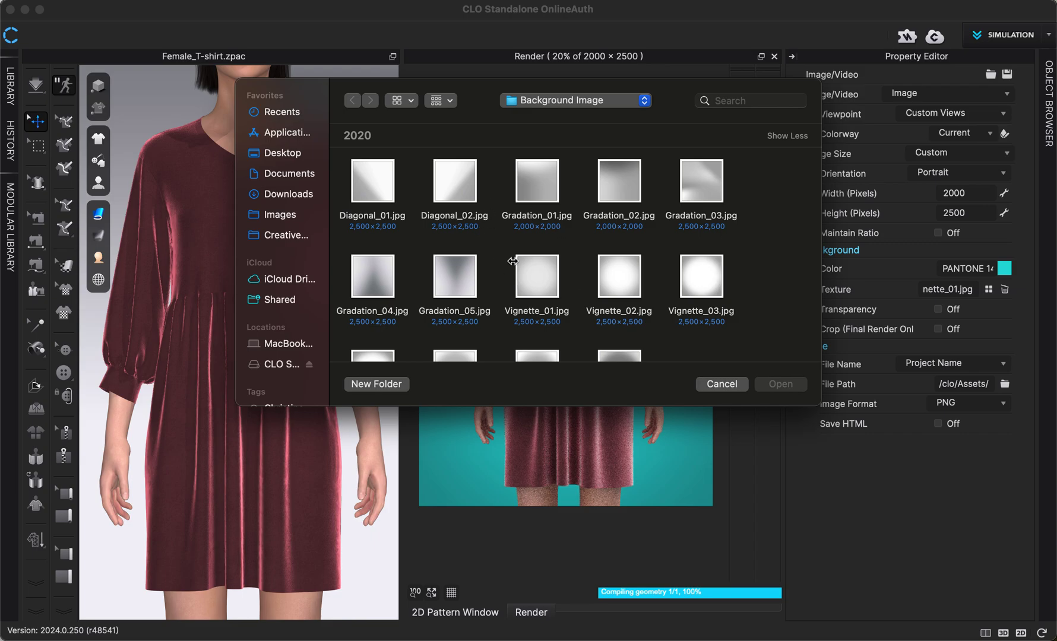
{"action": "scroll", "coordinate": [505, 273], "scroll_direction": "down", "scroll_amount": 3}
{"action": "scroll", "coordinate": [469, 273], "scroll_direction": "up", "scroll_amount": 3}
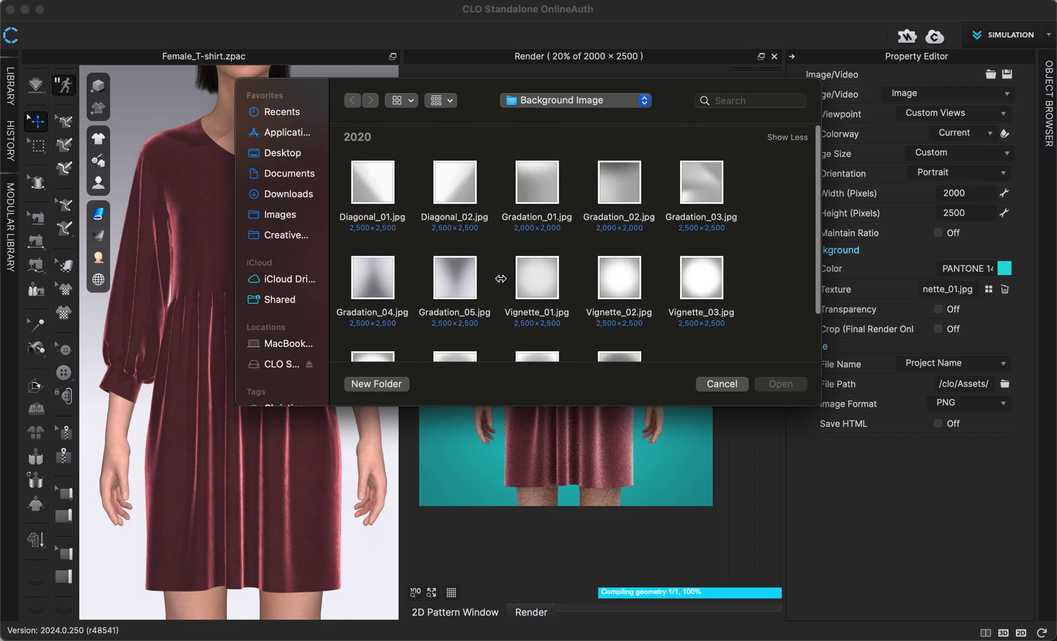
{"action": "double_click", "coordinate": [466, 192]}
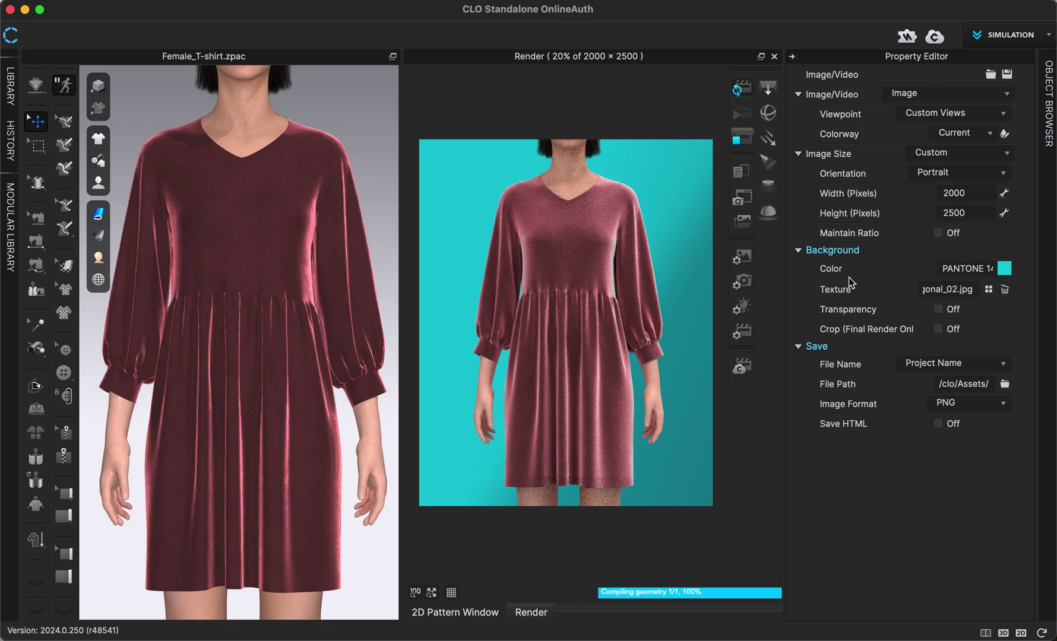
{"action": "left_click", "coordinate": [739, 138]}
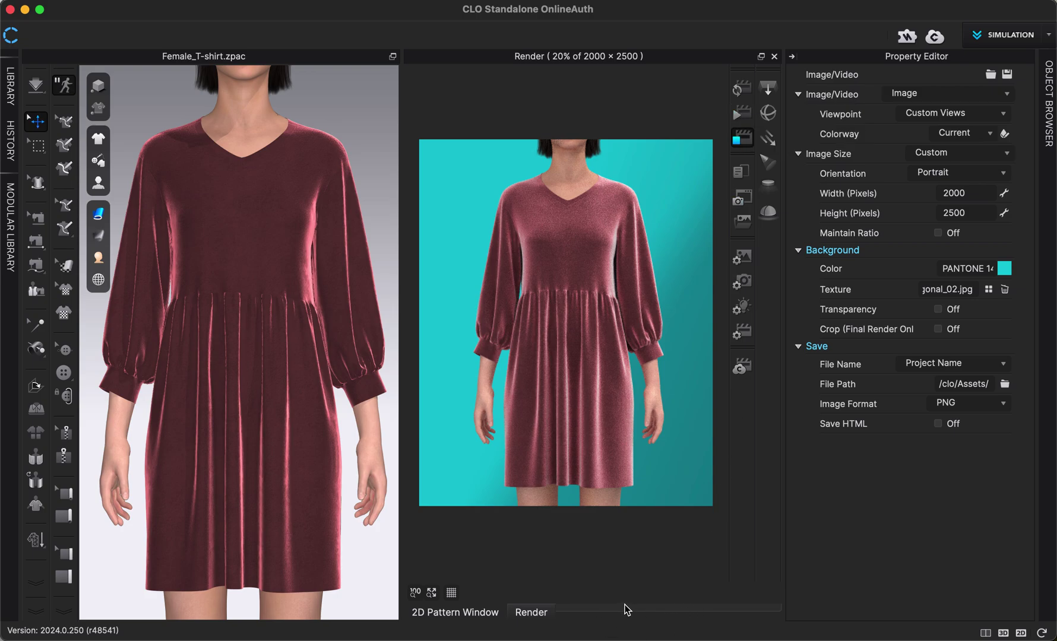
Refresh the scene, batch render the three custom views at 2000×2500, and close the Render window
{"action": "left_click", "coordinate": [736, 118]}
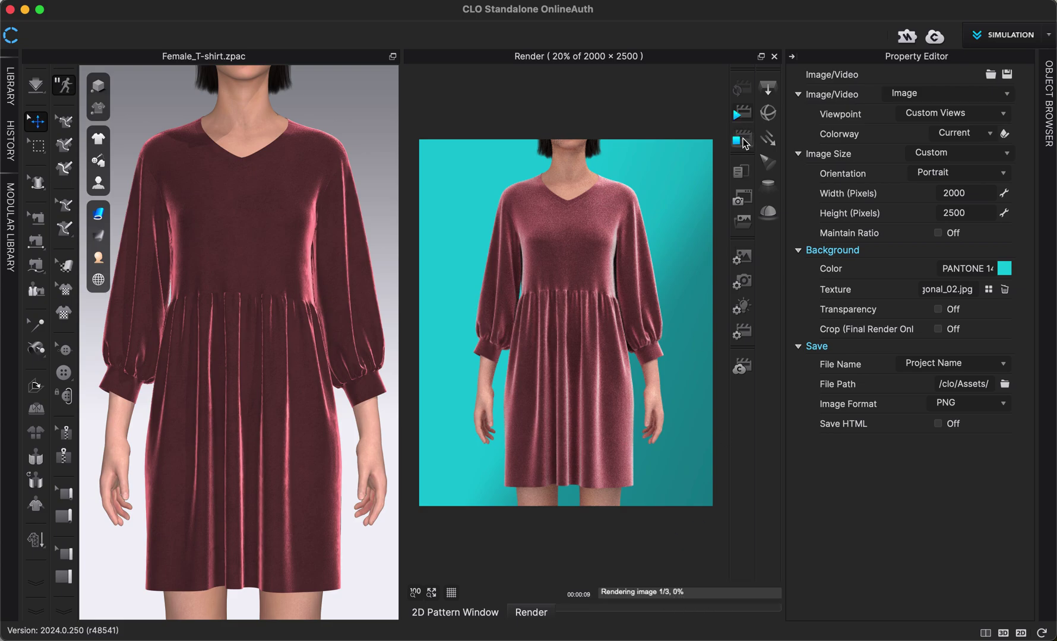
{"action": "left_click", "coordinate": [743, 140]}
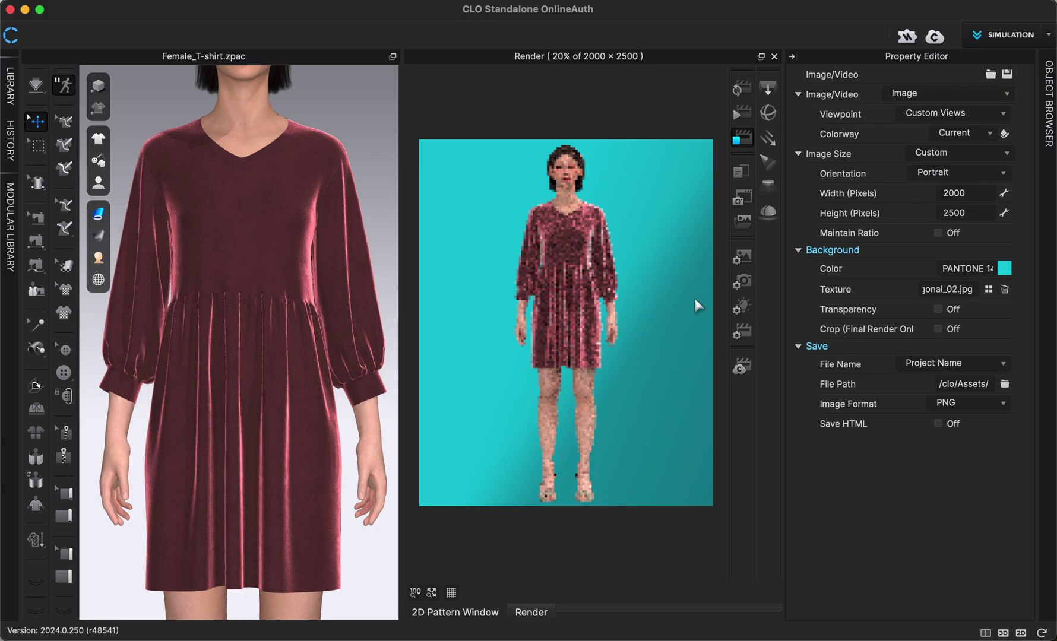
{"action": "left_click", "coordinate": [775, 57]}
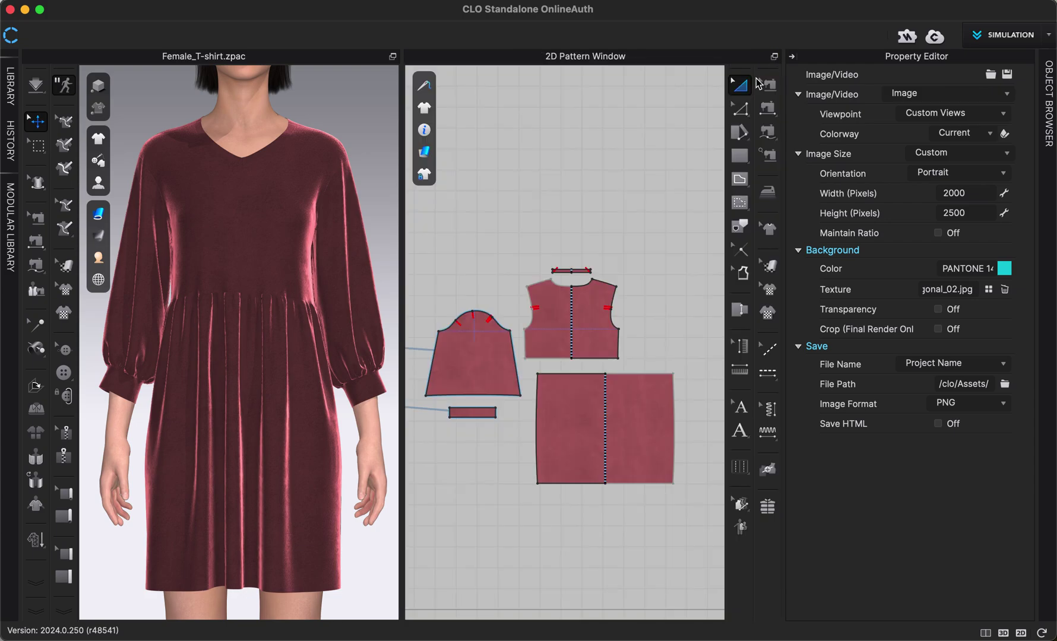
{"action": "scroll", "coordinate": [336, 287], "scroll_direction": "down", "scroll_amount": 1}
{"action": "scroll", "coordinate": [336, 287], "scroll_direction": "down", "scroll_amount": 3}
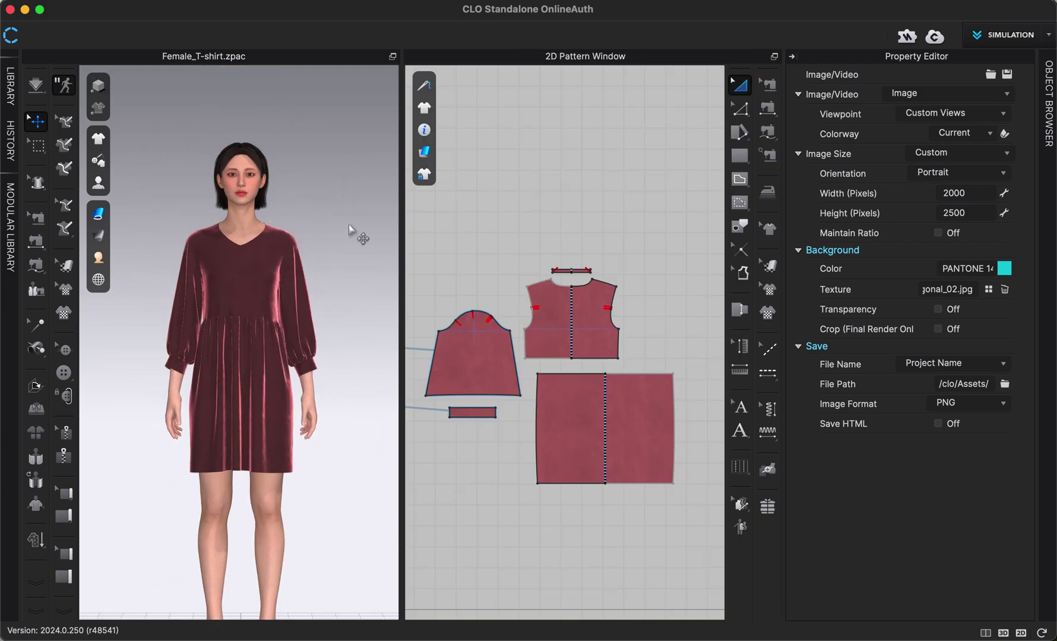